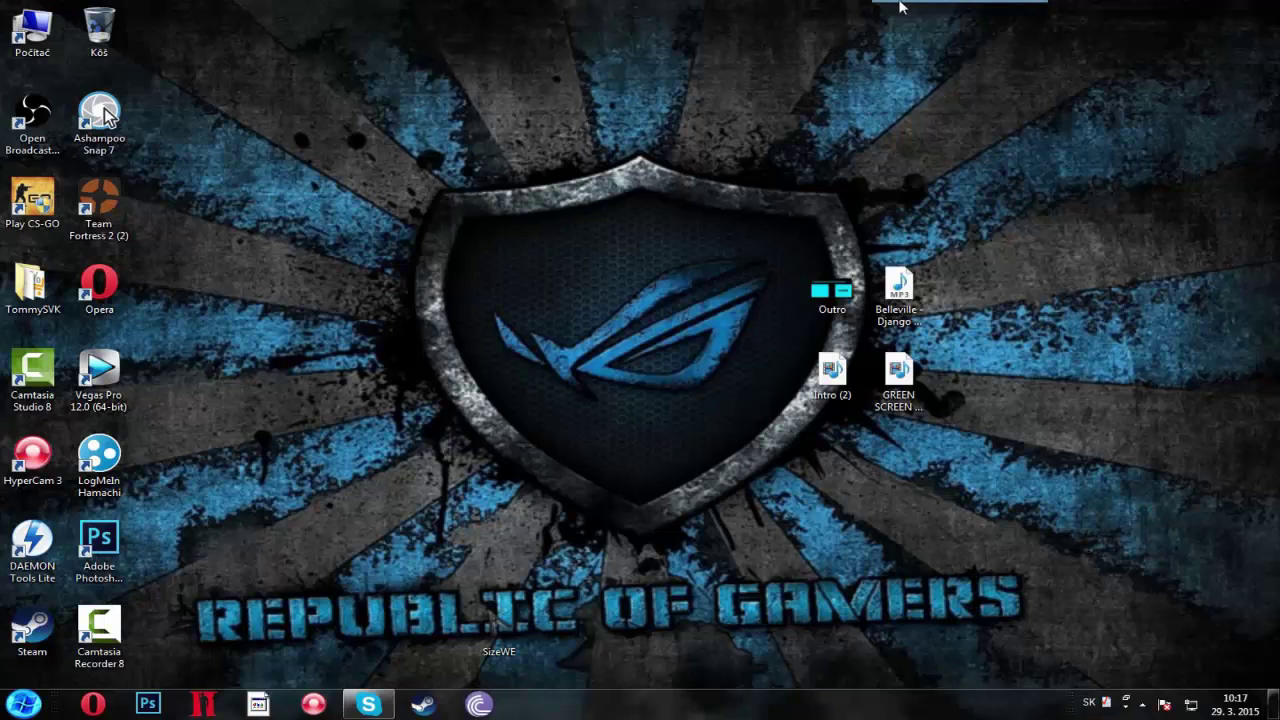
mouse_move(900, 3)
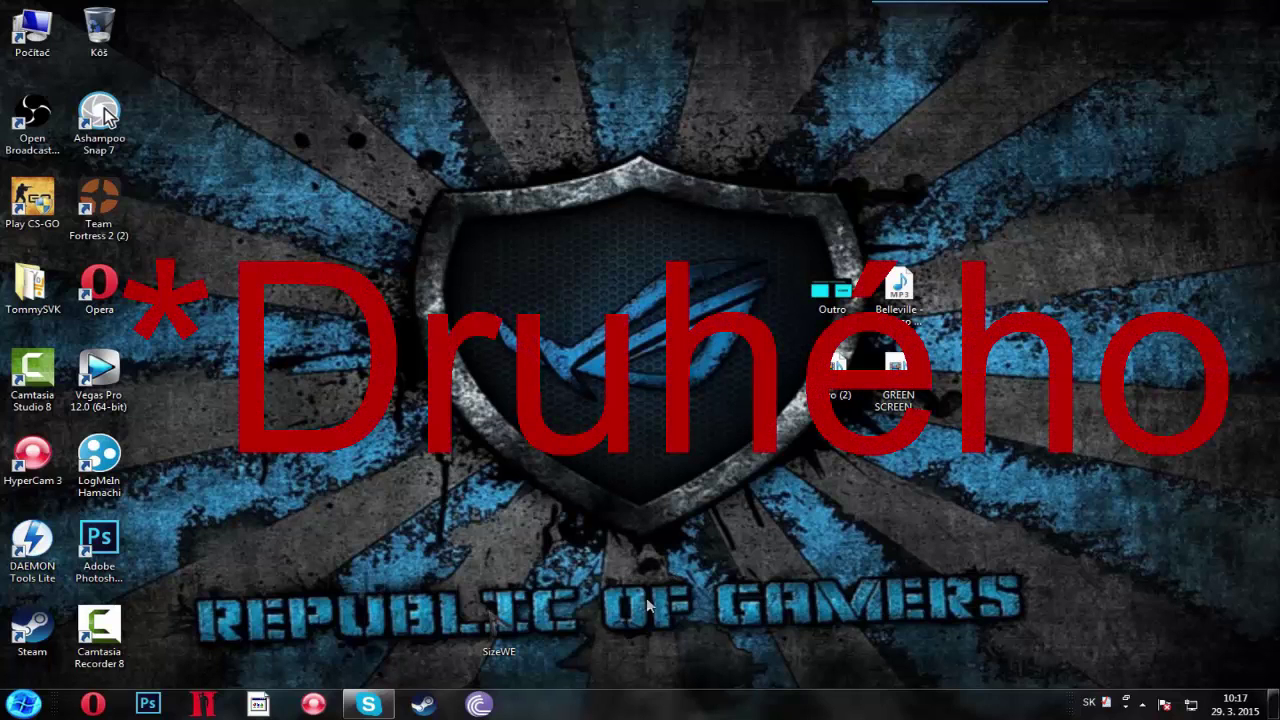
drag(668, 178, 1092, 452)
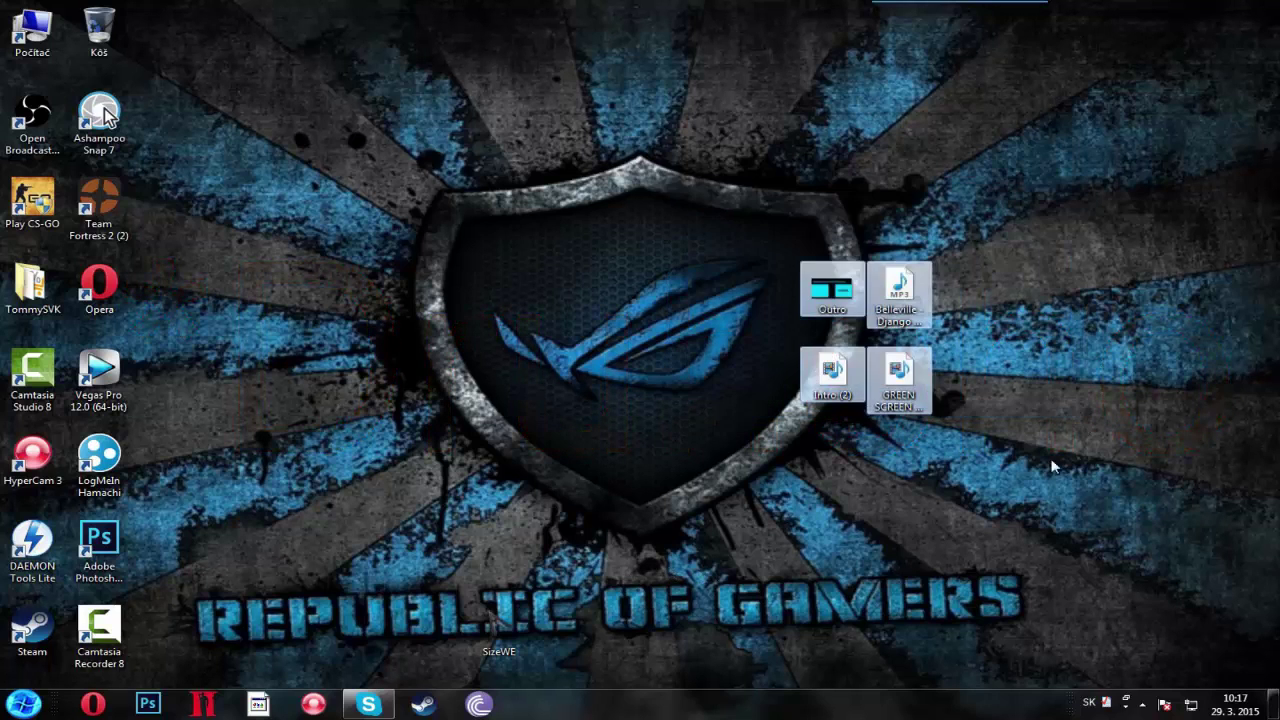
drag(1085, 551, 660, 268)
drag(528, 152, 1082, 566)
drag(286, 48, 1158, 510)
drag(1188, 518, 310, 75)
Step: Launch Camtasia Studio 8 from the desktop
click(42, 384)
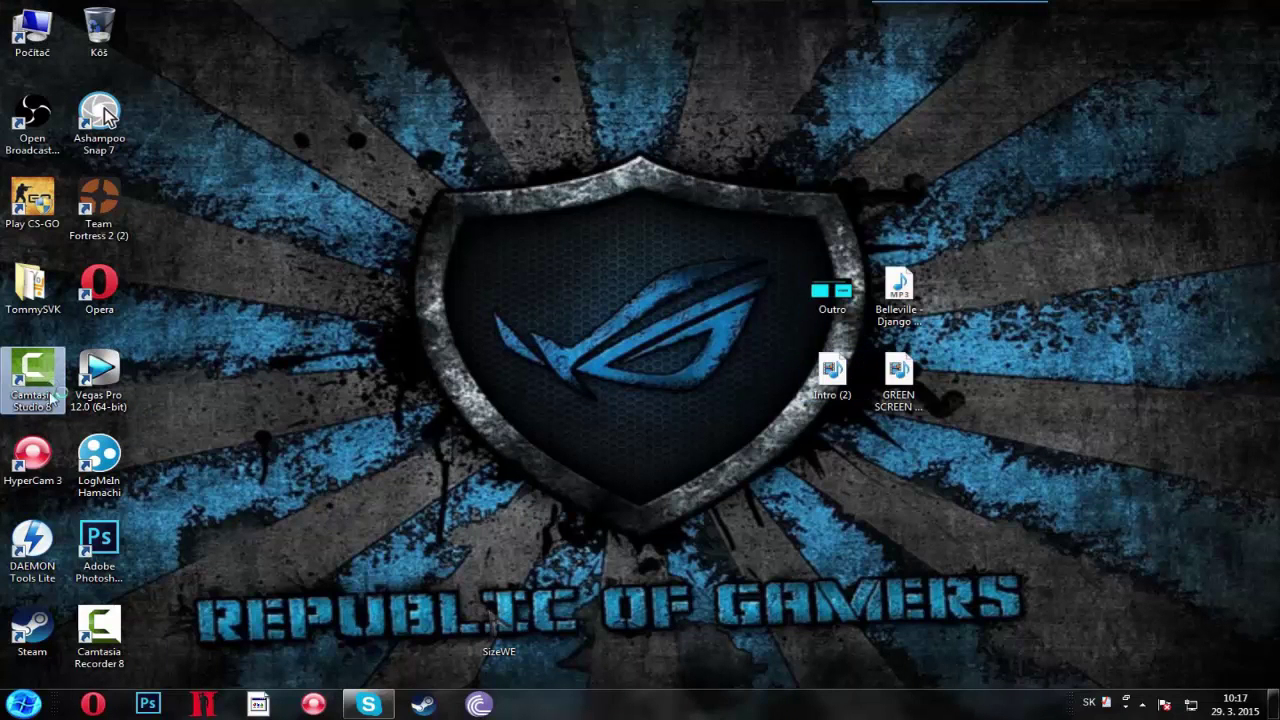
mouse_move(930, 8)
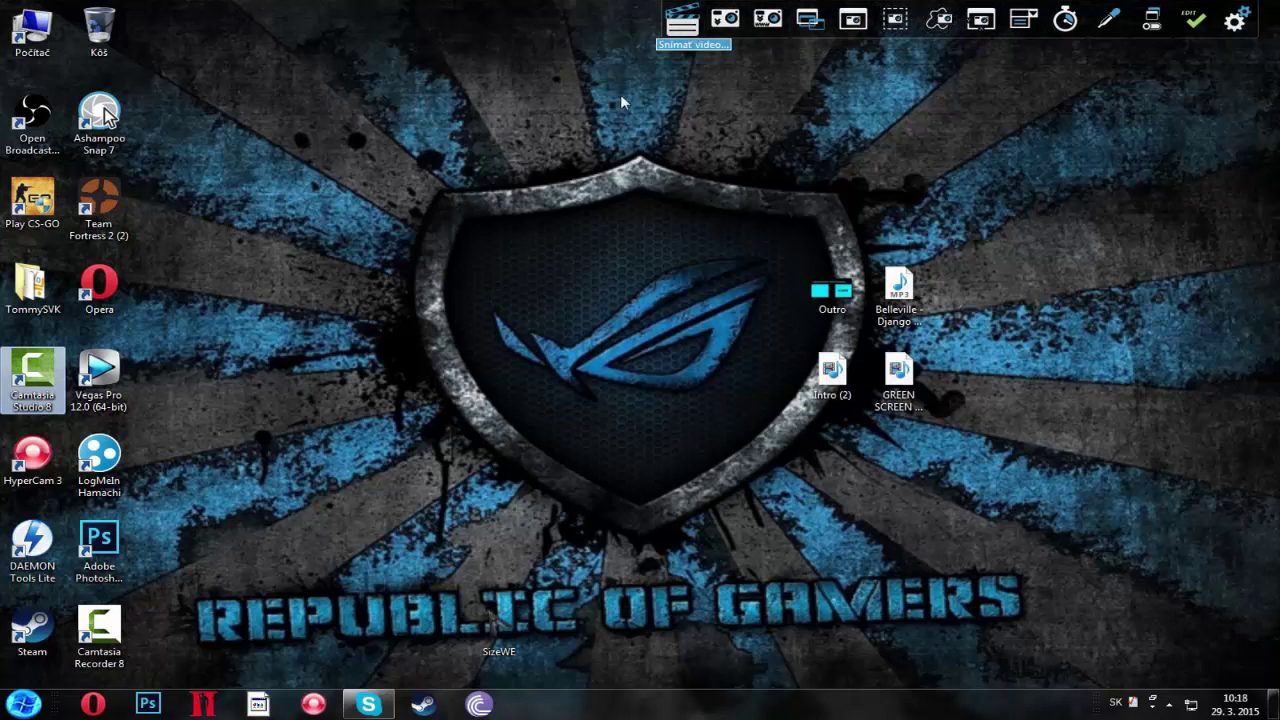
mouse_move(850, 10)
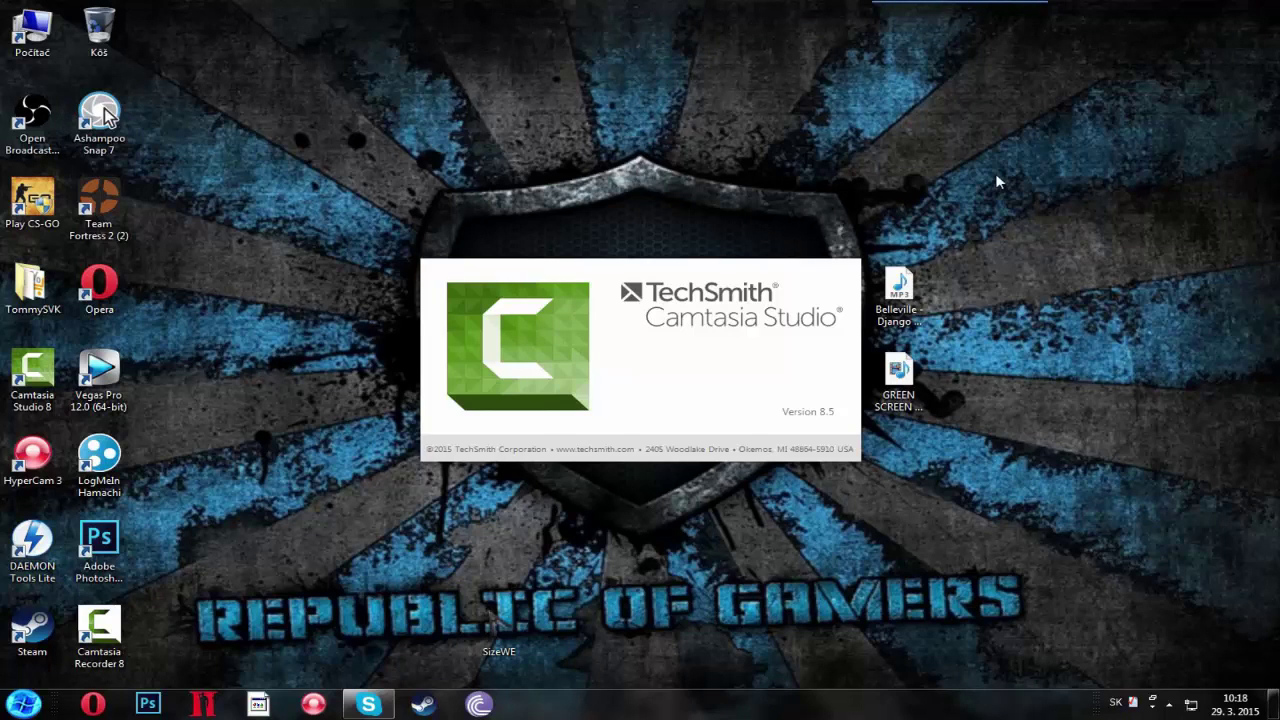
Step: Move the Outro, Belleville, Intro (2) and GREEN SCREEN files together closer to the desktop's right edge and deselect them
drag(789, 219, 931, 446)
drag(878, 376, 1079, 376)
drag(1027, 179, 1199, 446)
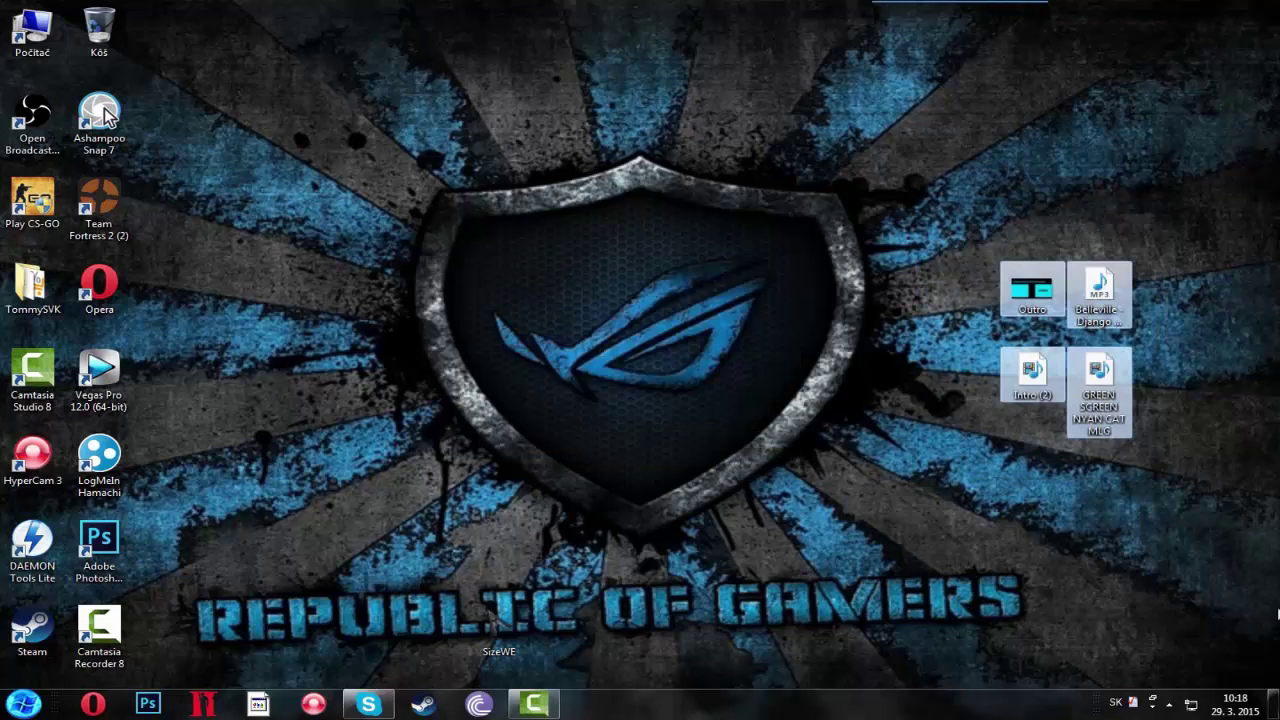
click(1263, 592)
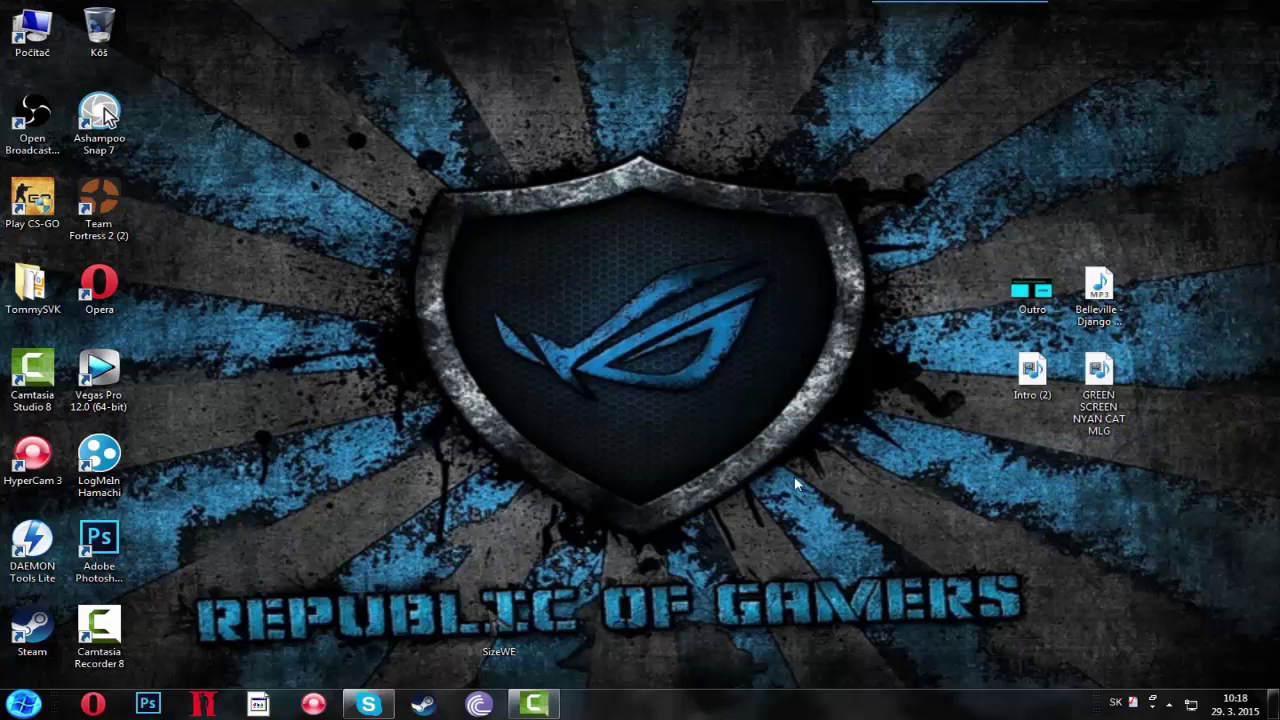
Step: Open the TommySVK folder on the desktop
click(40, 295)
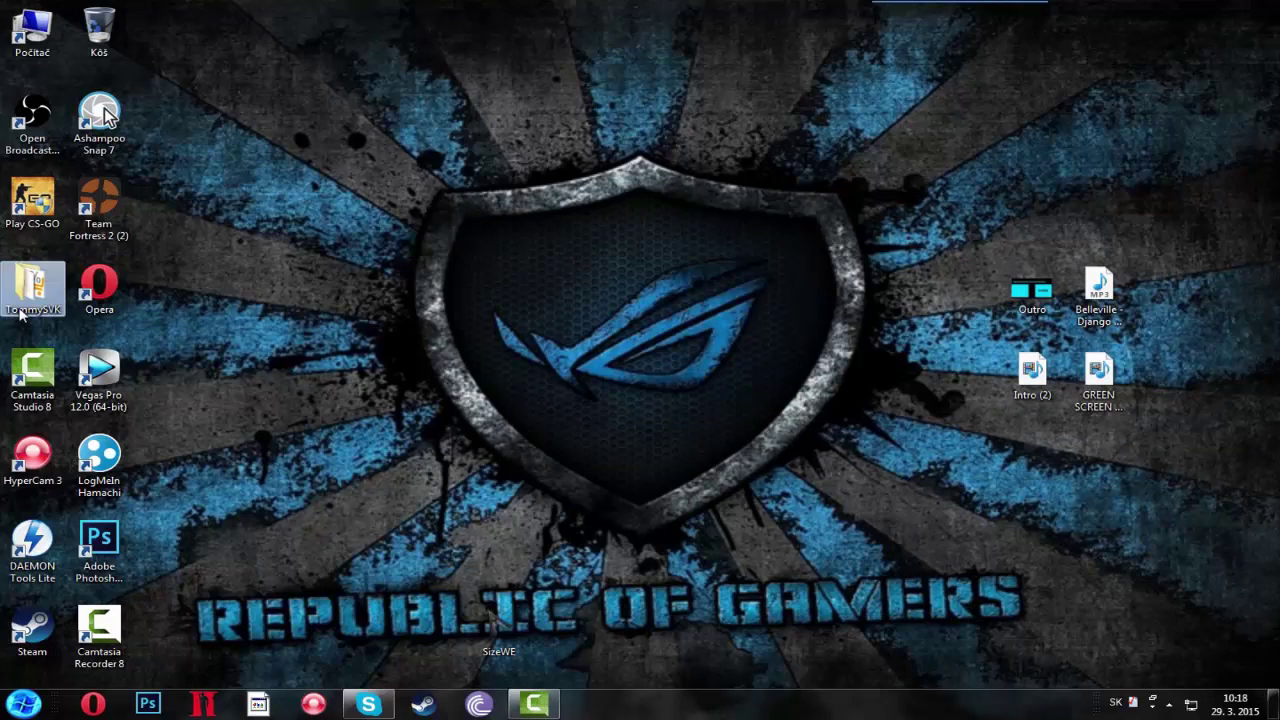
double_click(45, 300)
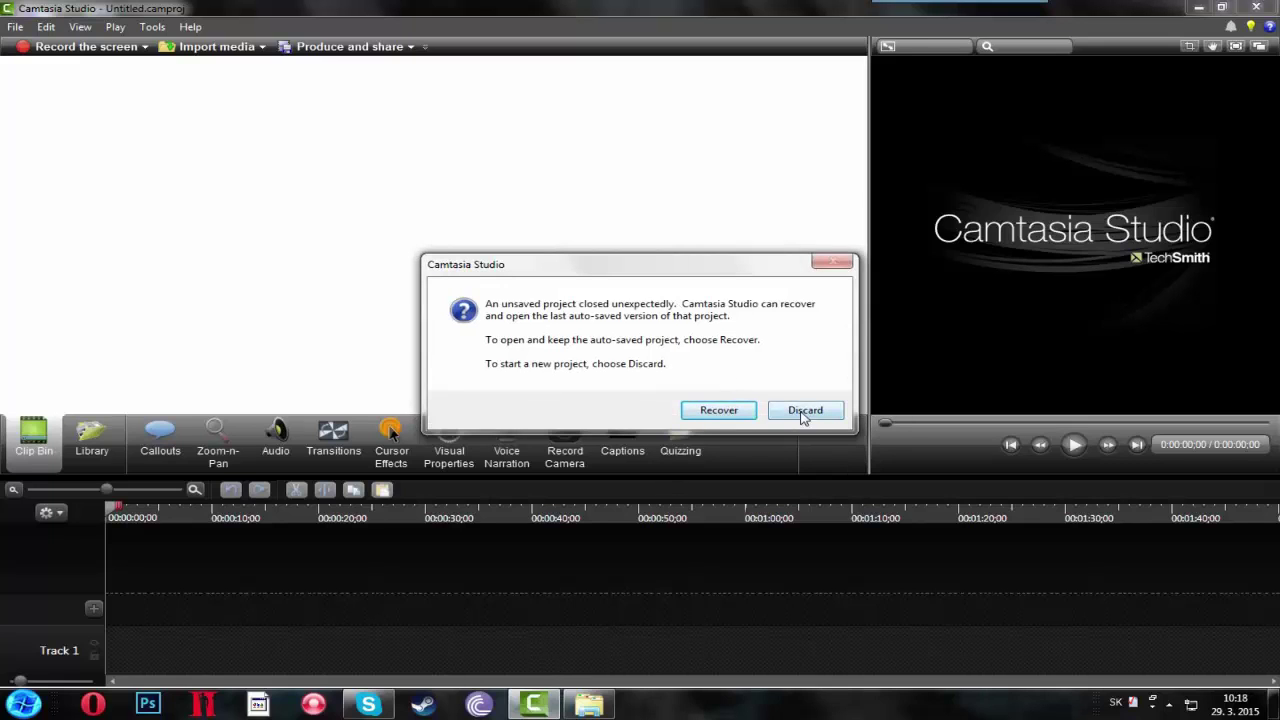
Step: Start a media import in a new project, discarding the auto-saved one, and close the leftover folder window
click(812, 411)
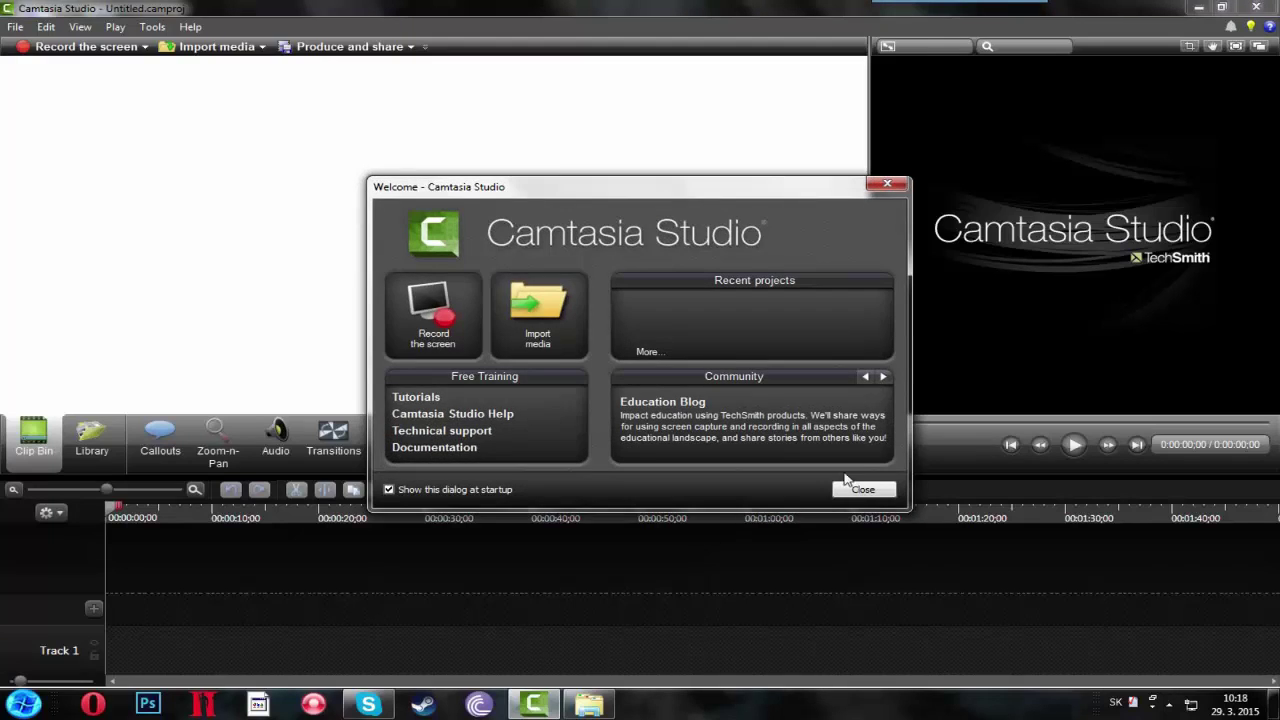
click(555, 316)
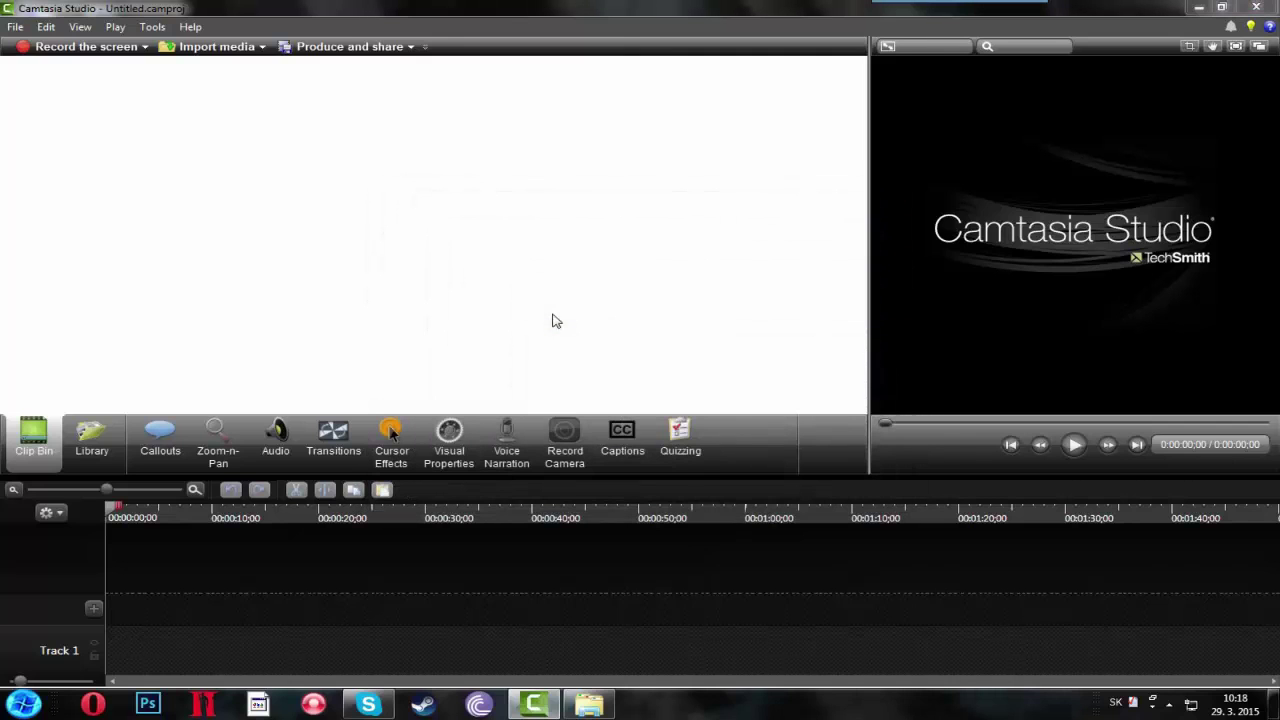
right_click(589, 705)
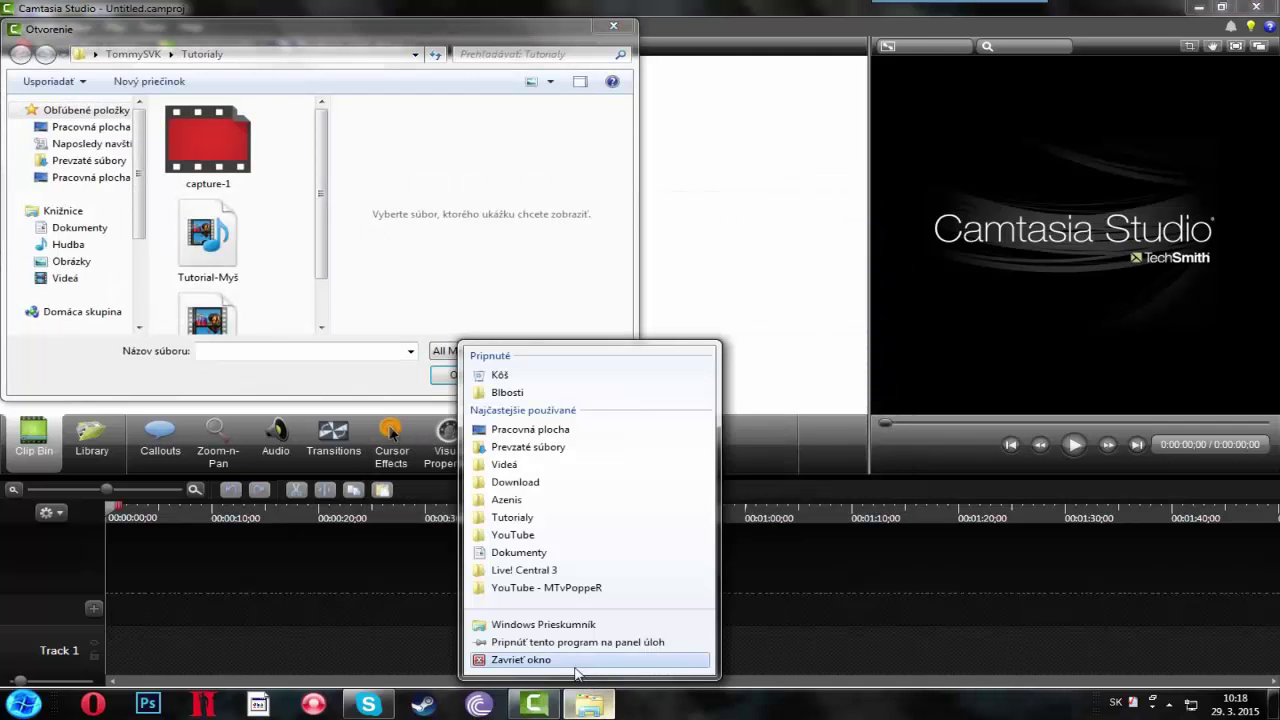
click(575, 669)
Step: Import the capture-1 recording from the desktop's TommySVK > Tutorialy folder and place it at the start of the timeline
click(322, 300)
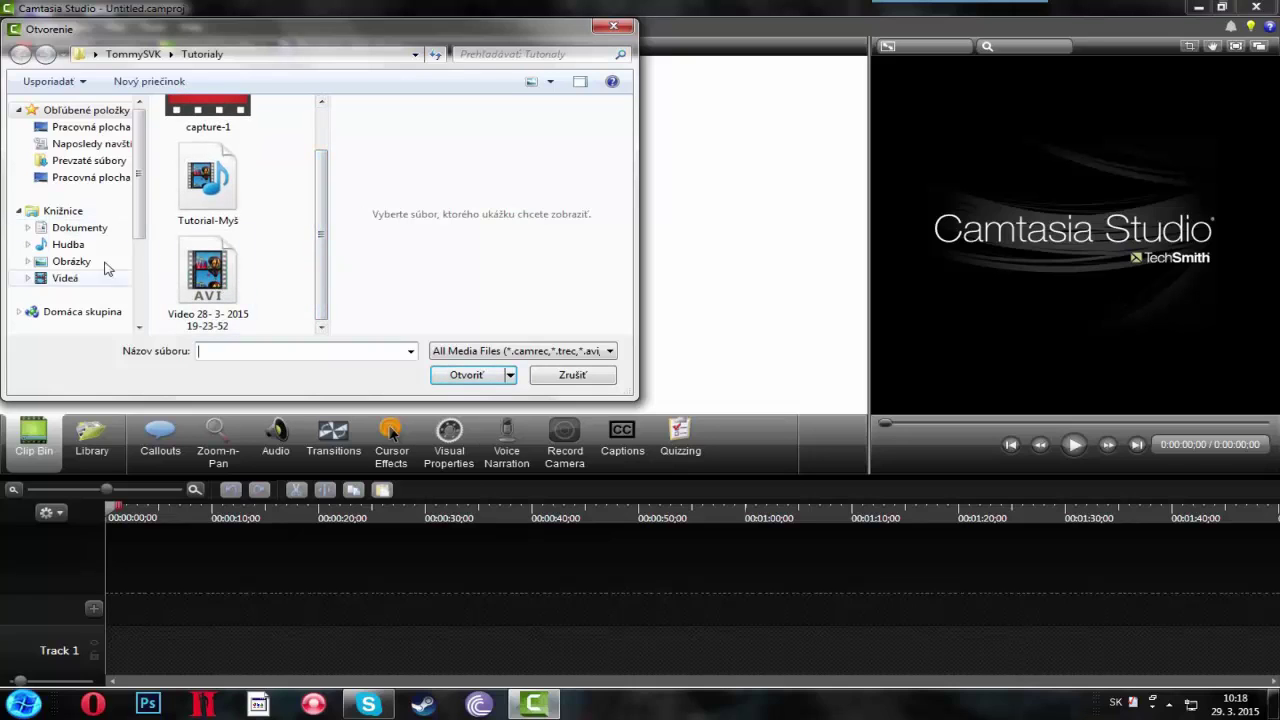
click(205, 298)
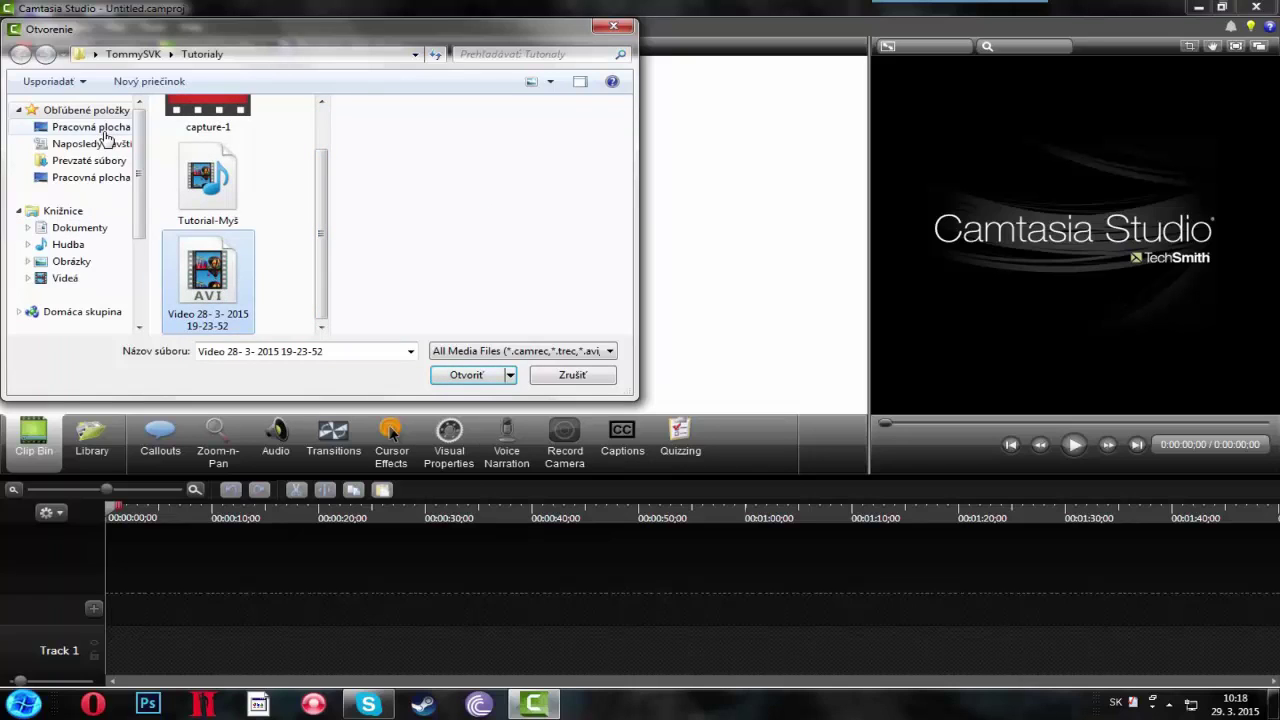
click(112, 132)
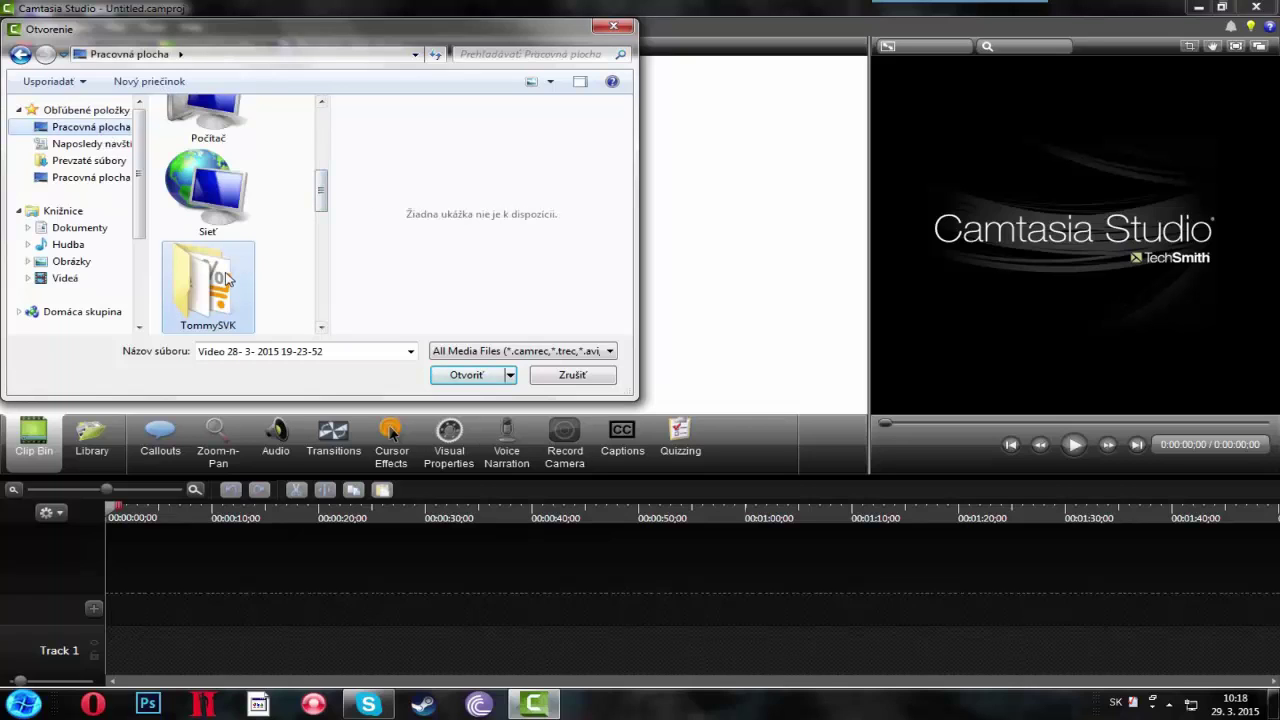
double_click(228, 278)
drag(240, 178, 228, 127)
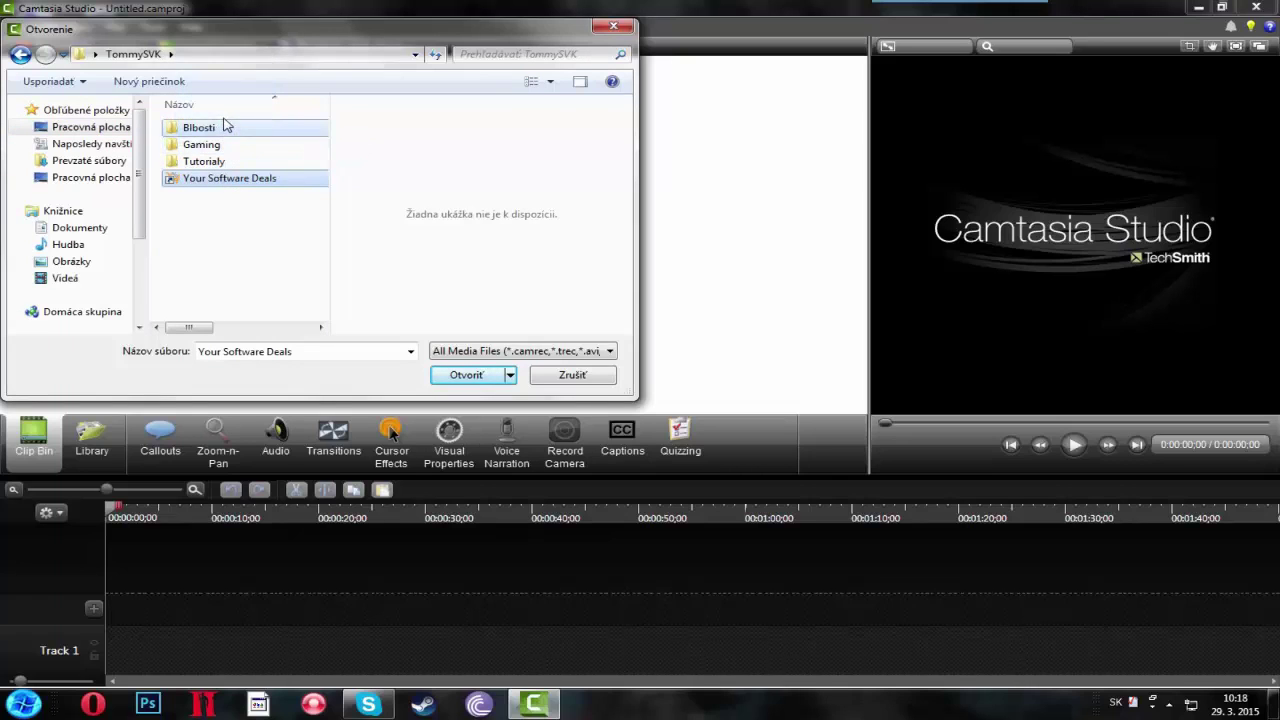
double_click(240, 163)
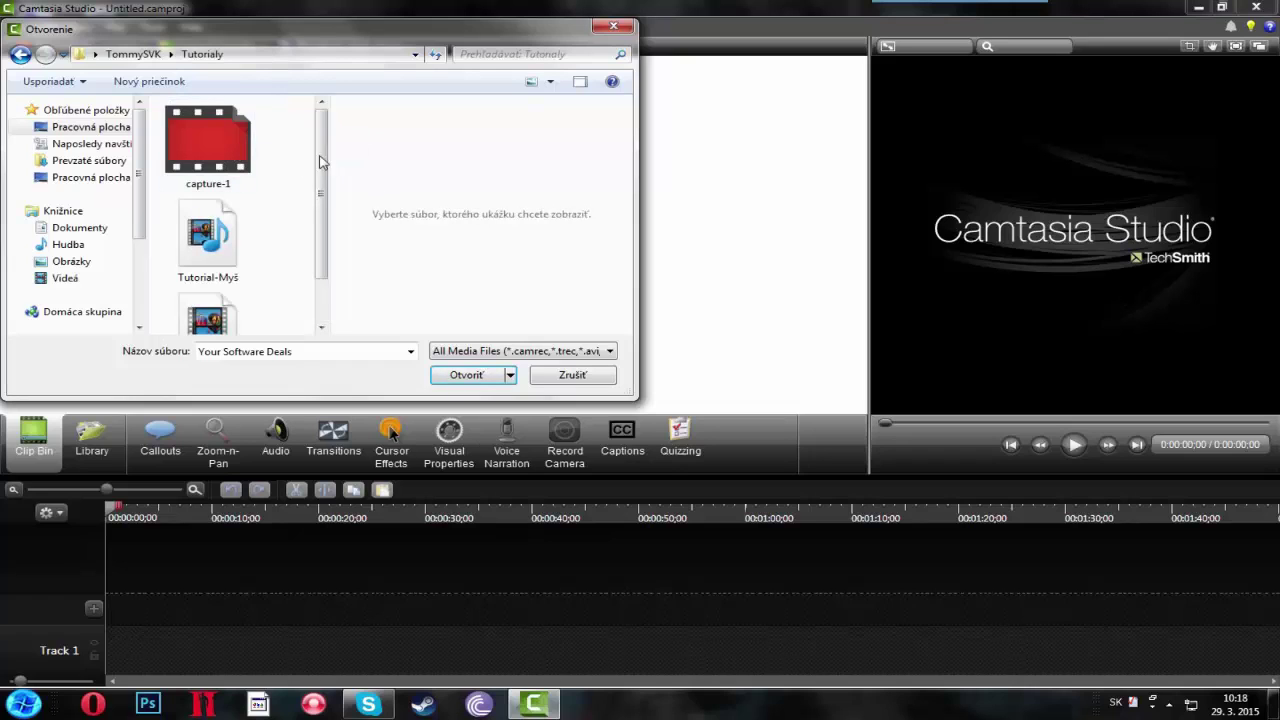
scroll(310, 275, down, 1)
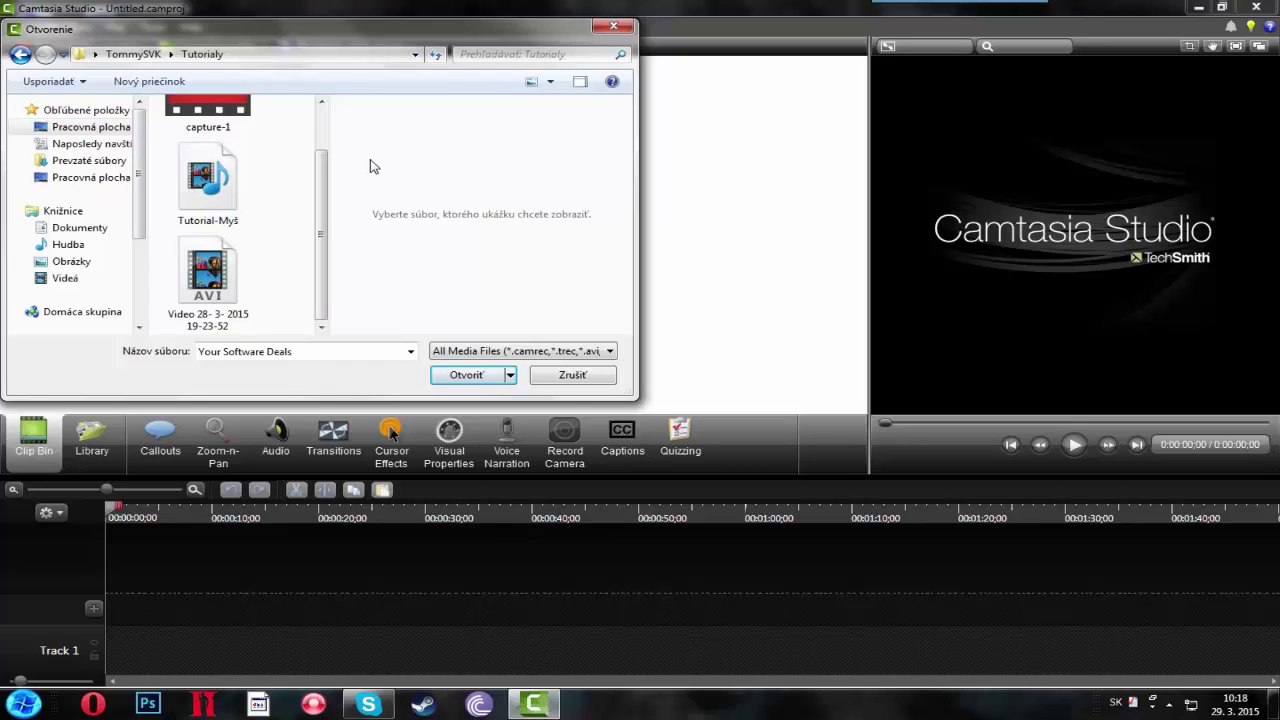
scroll(260, 150, up, 1)
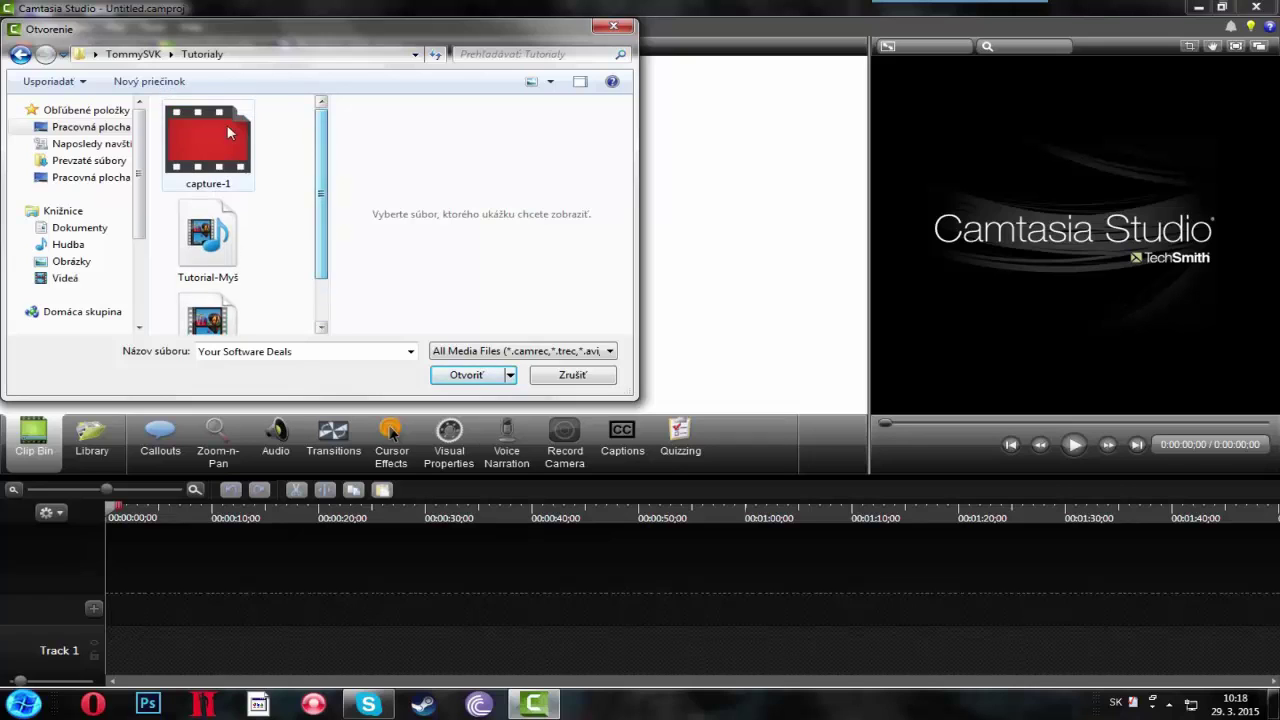
double_click(229, 132)
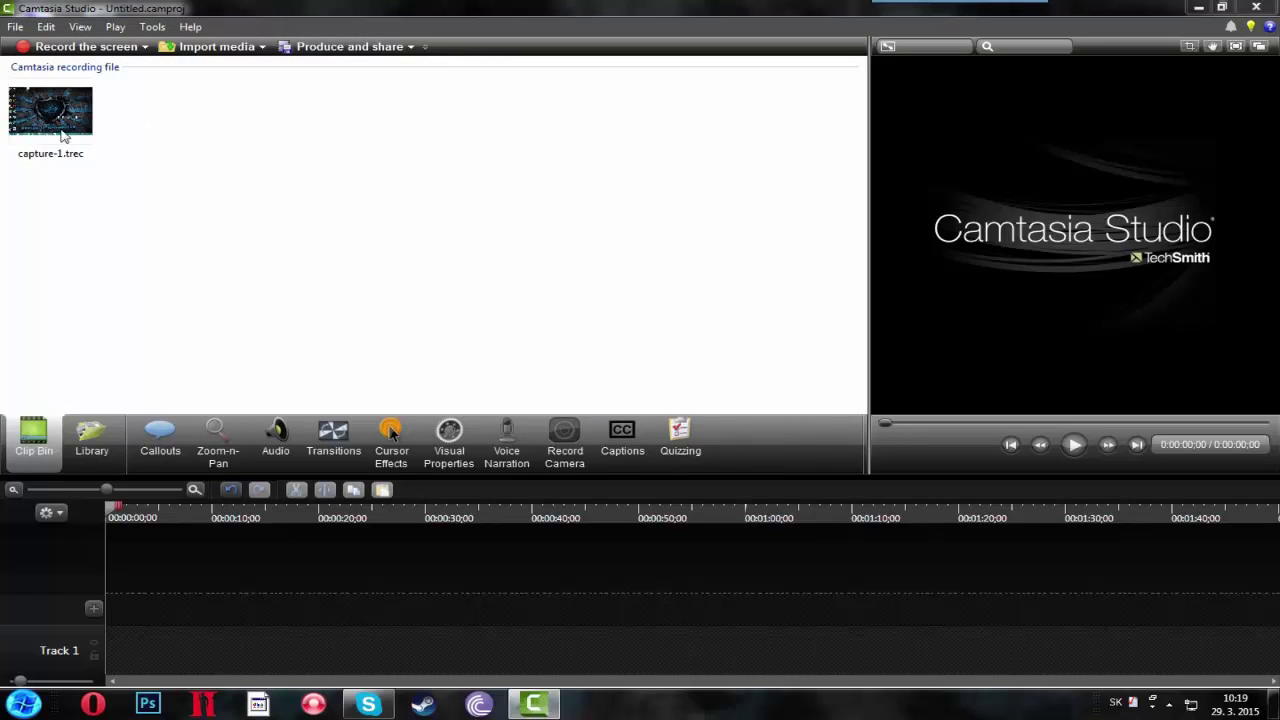
drag(64, 132, 140, 615)
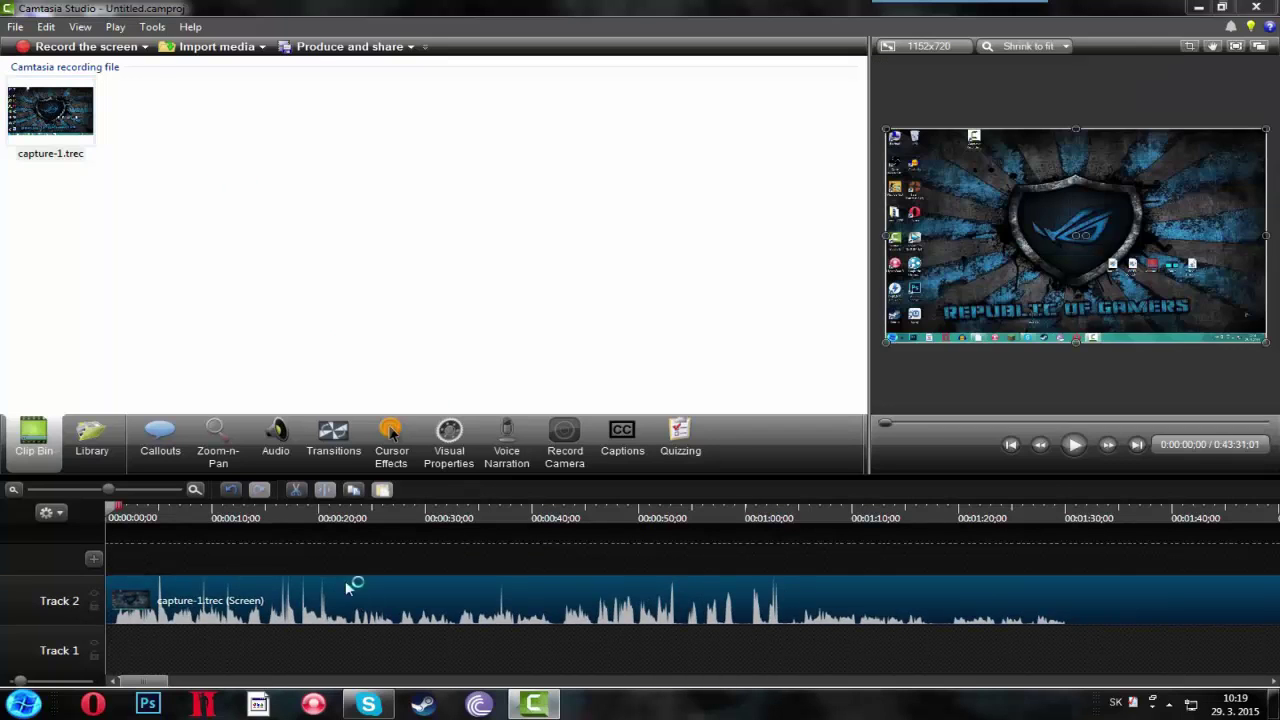
click(943, 49)
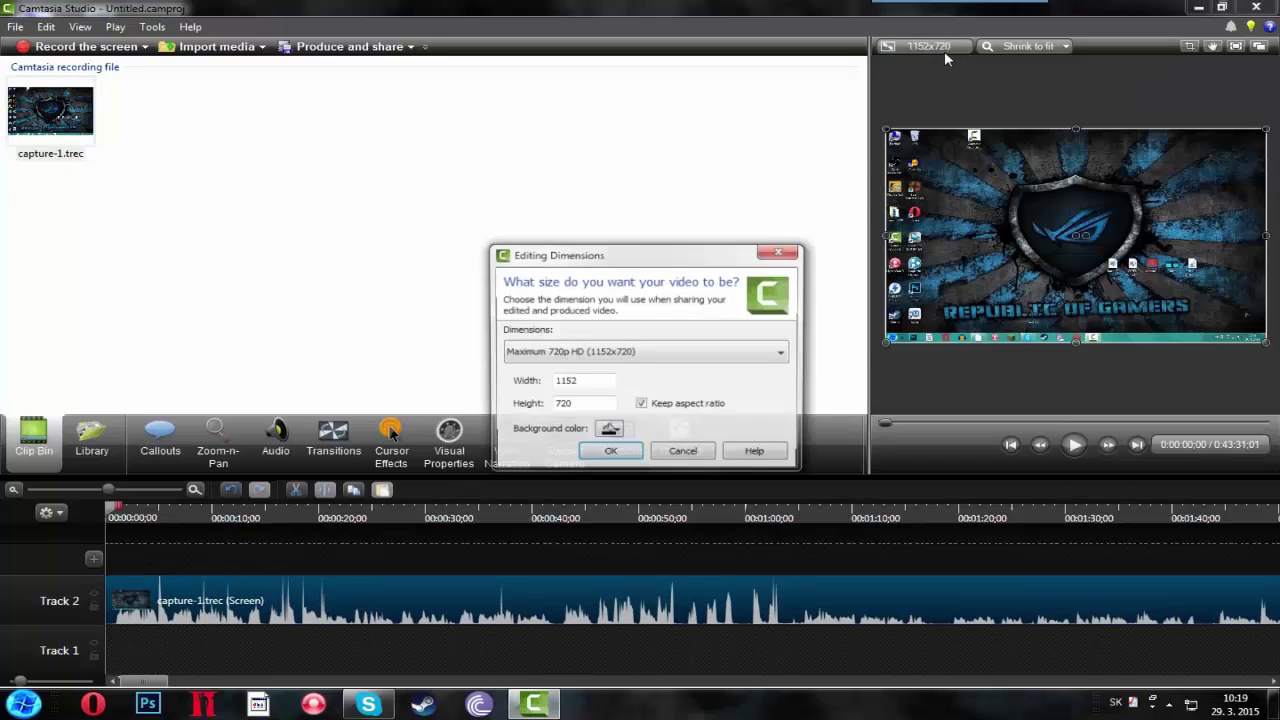
click(648, 354)
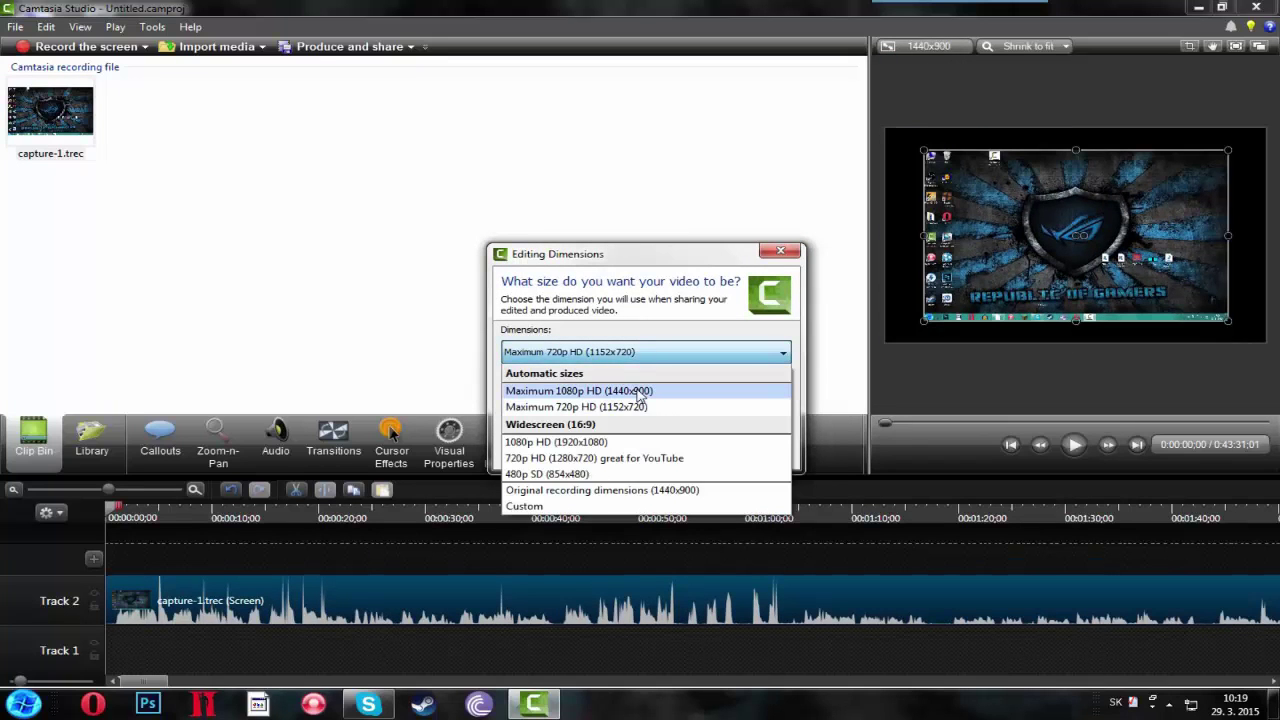
click(668, 393)
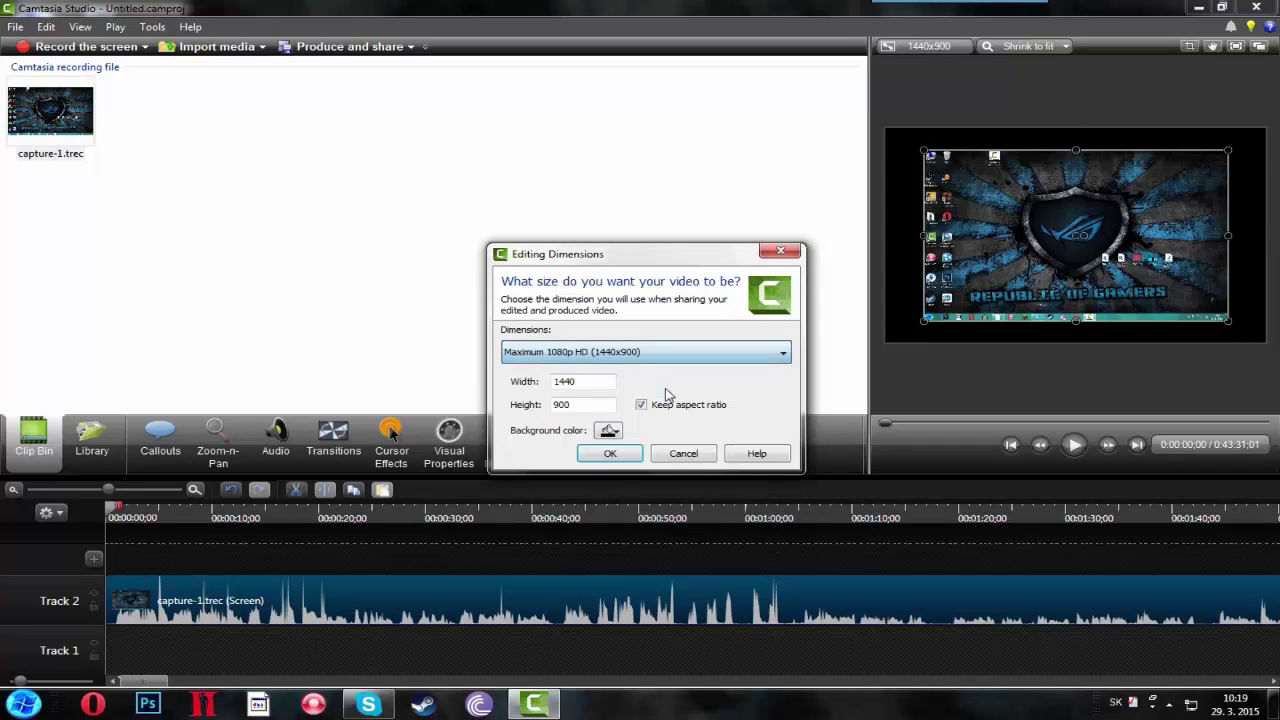
key(Tab)
text(19)
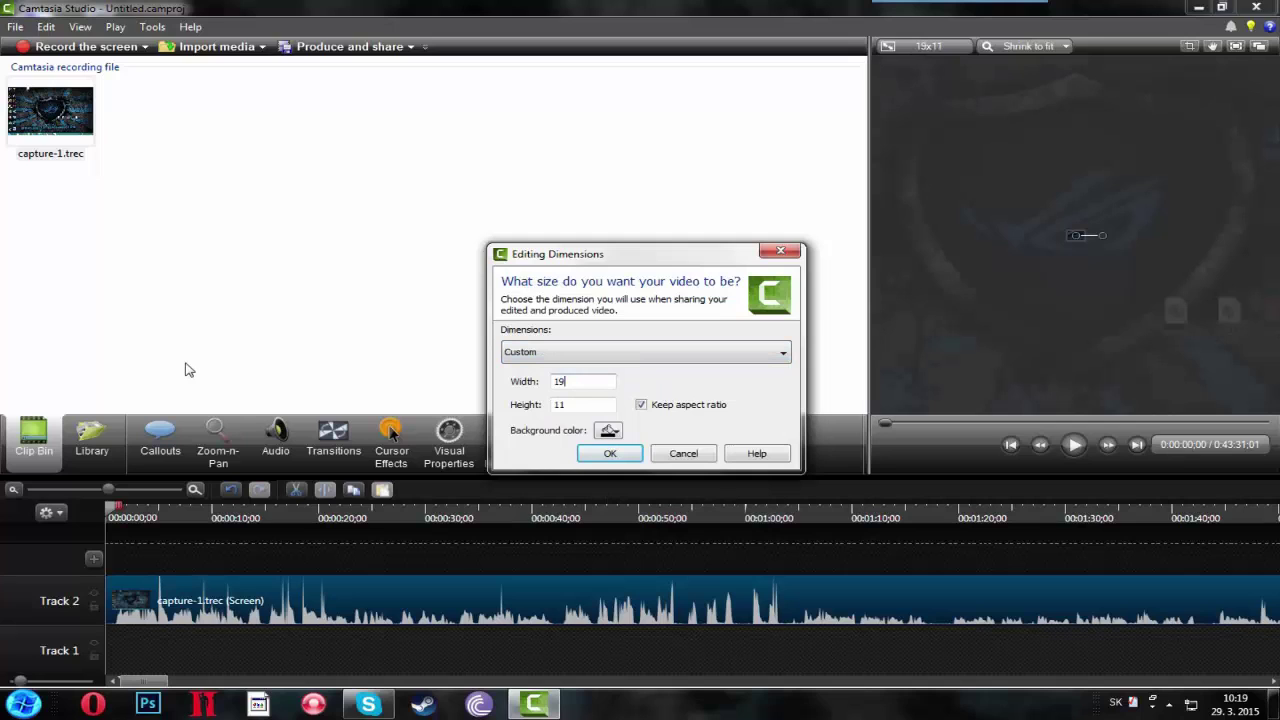
text(20)
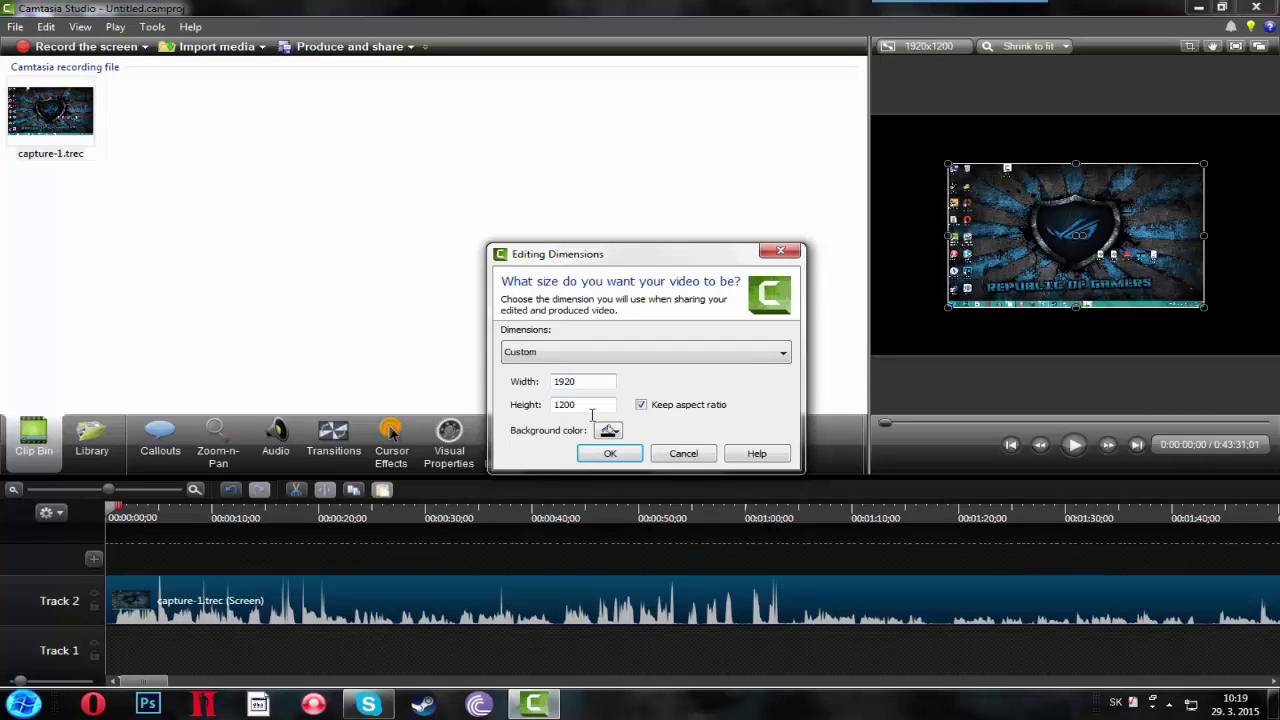
double_click(566, 405)
text(1)
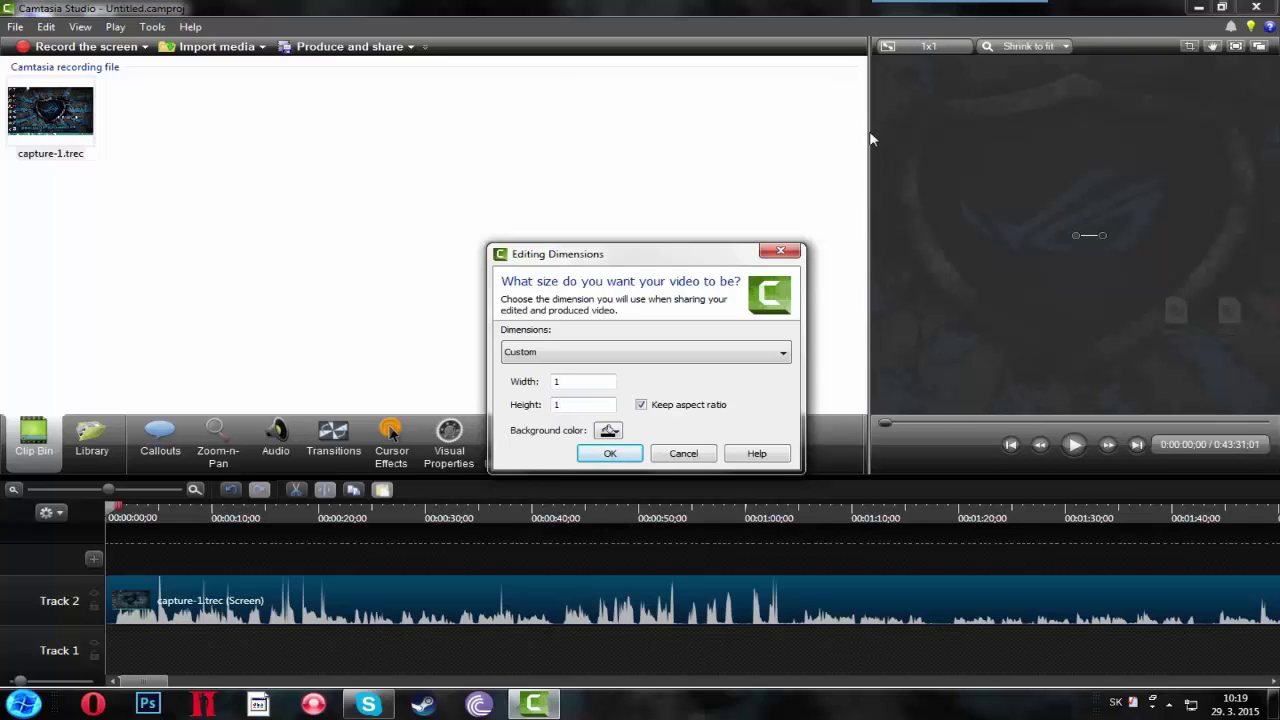
key(Escape)
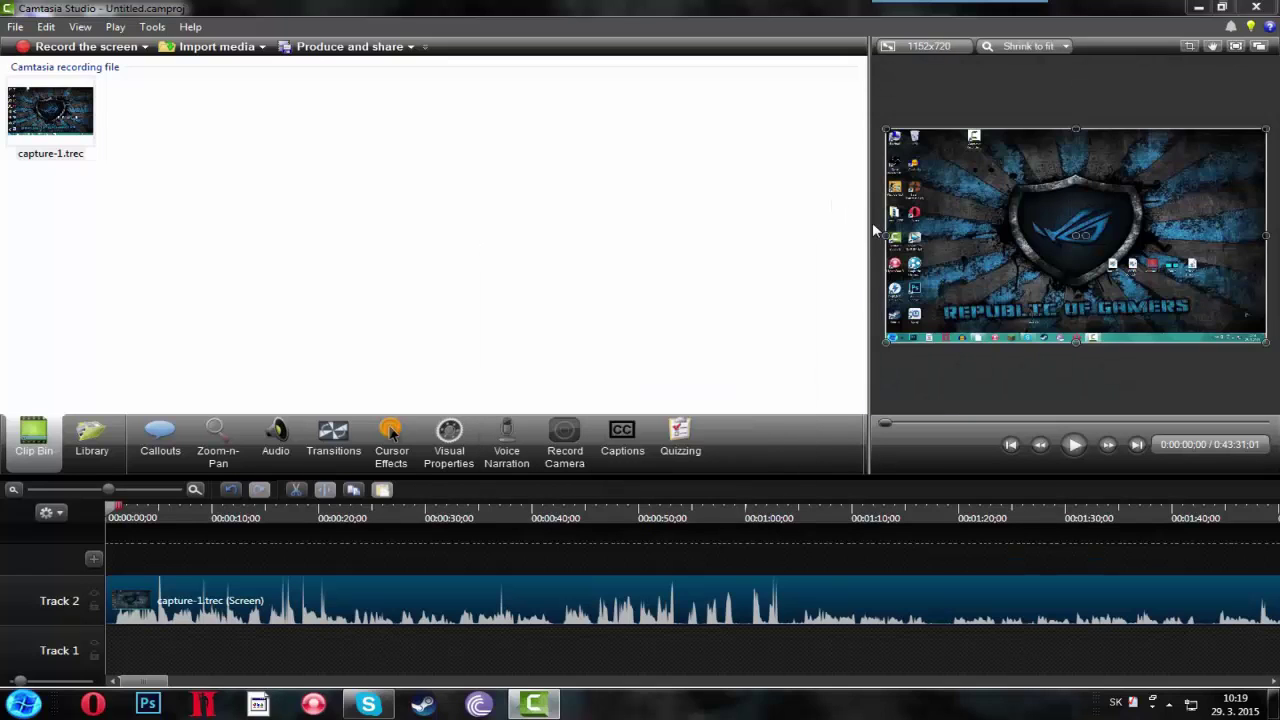
Step: Enlarge the video preview area by narrowing the clip bin
drag(868, 228, 603, 190)
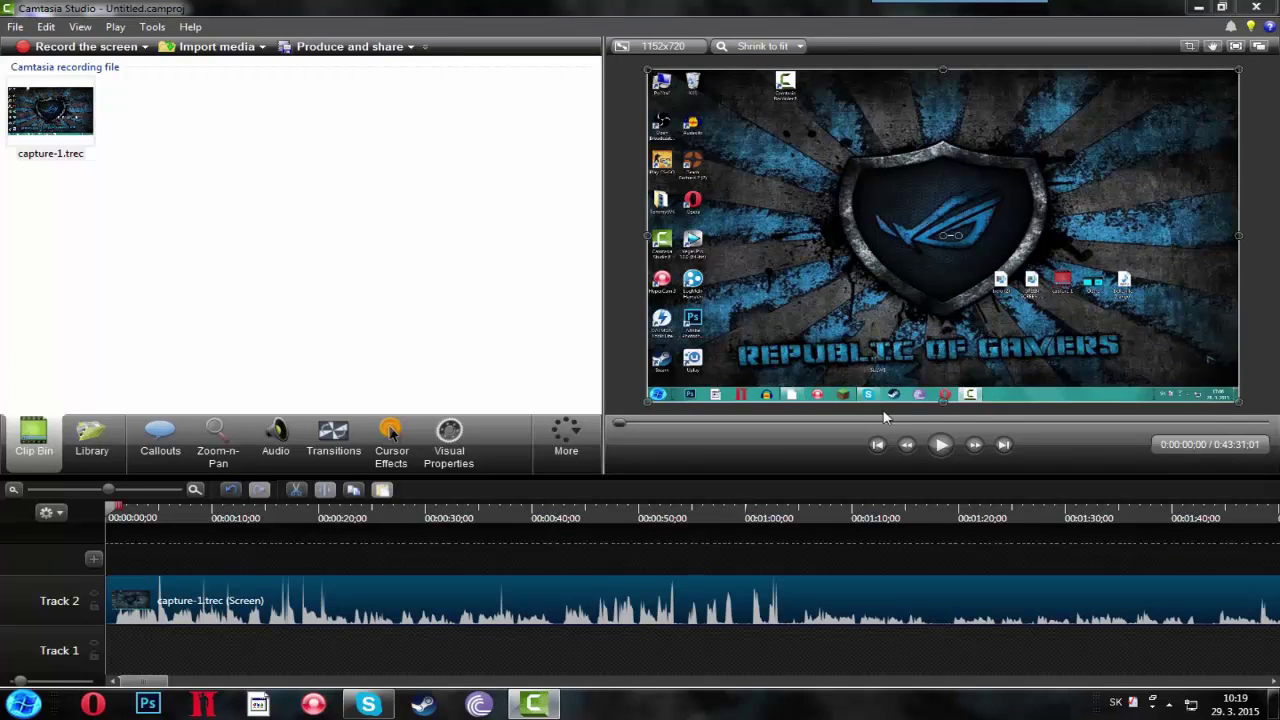
click(680, 48)
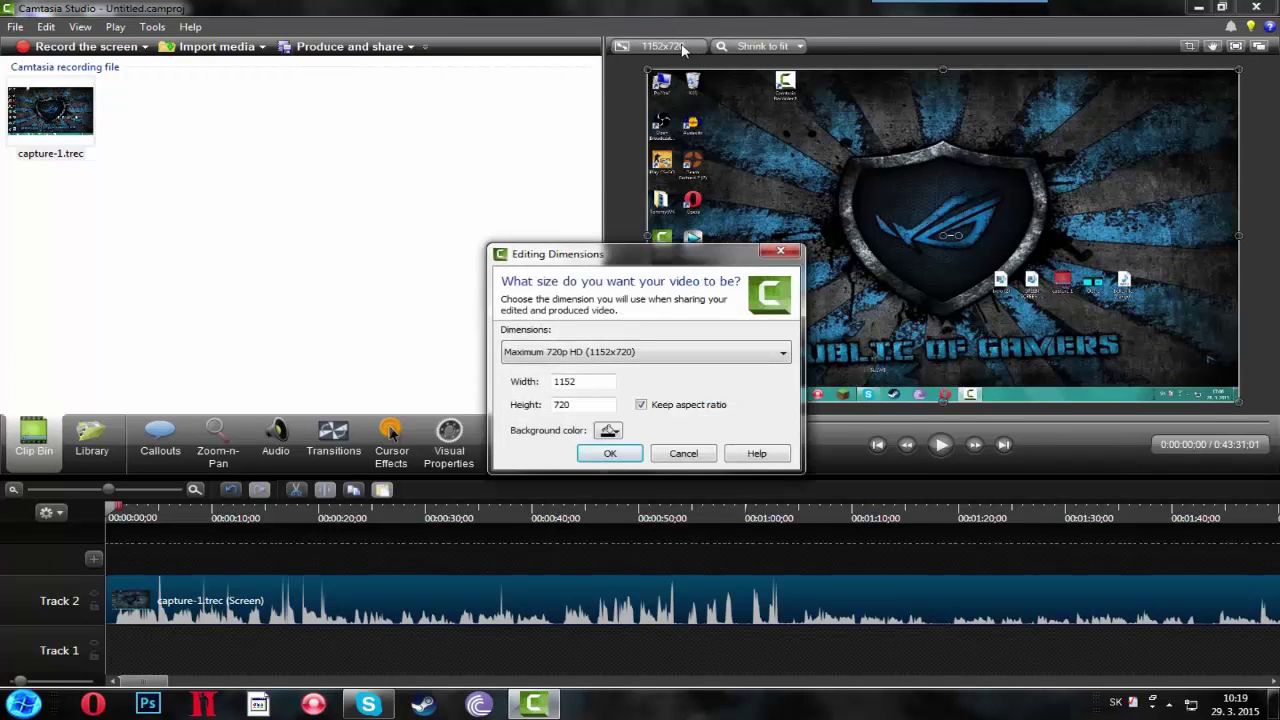
click(634, 351)
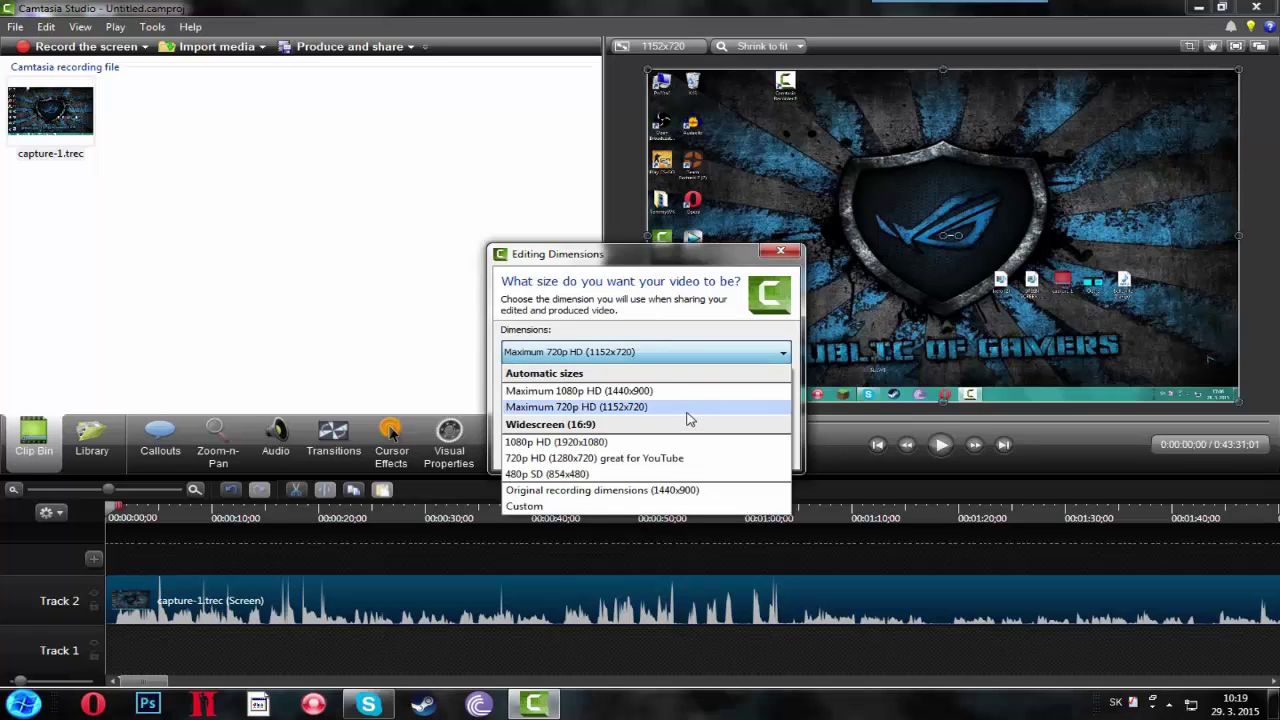
key(Escape)
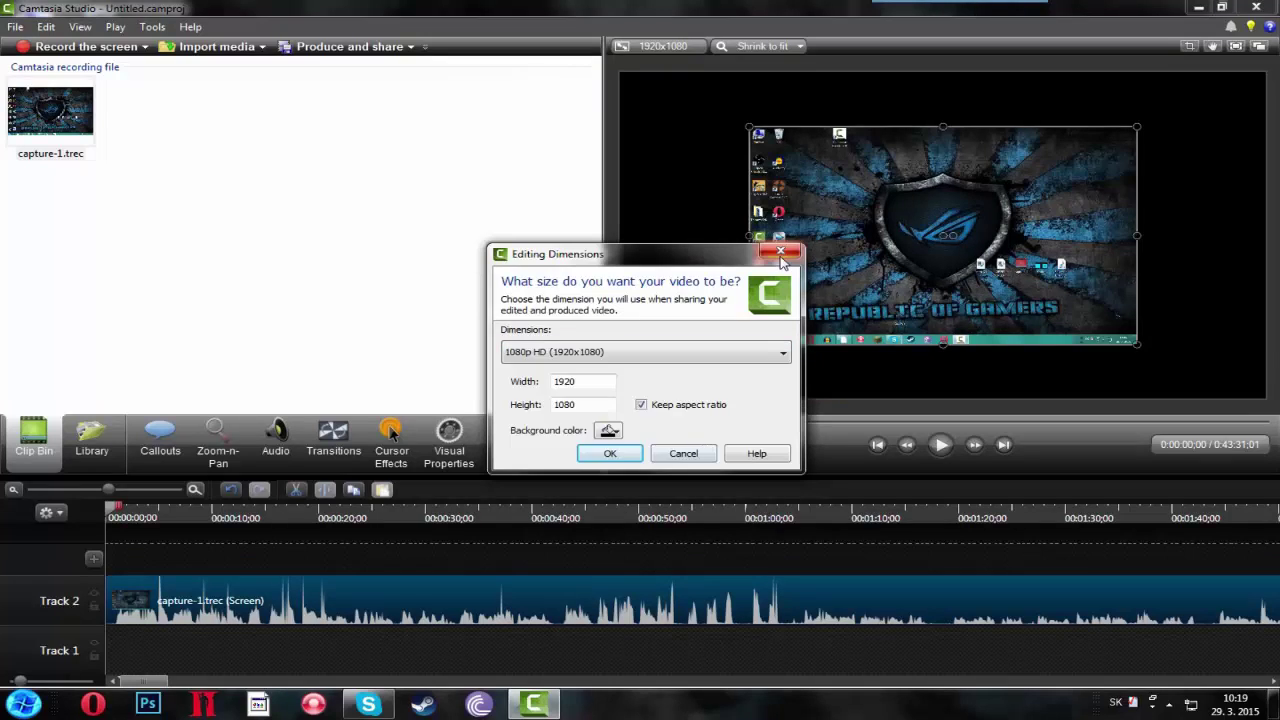
click(672, 452)
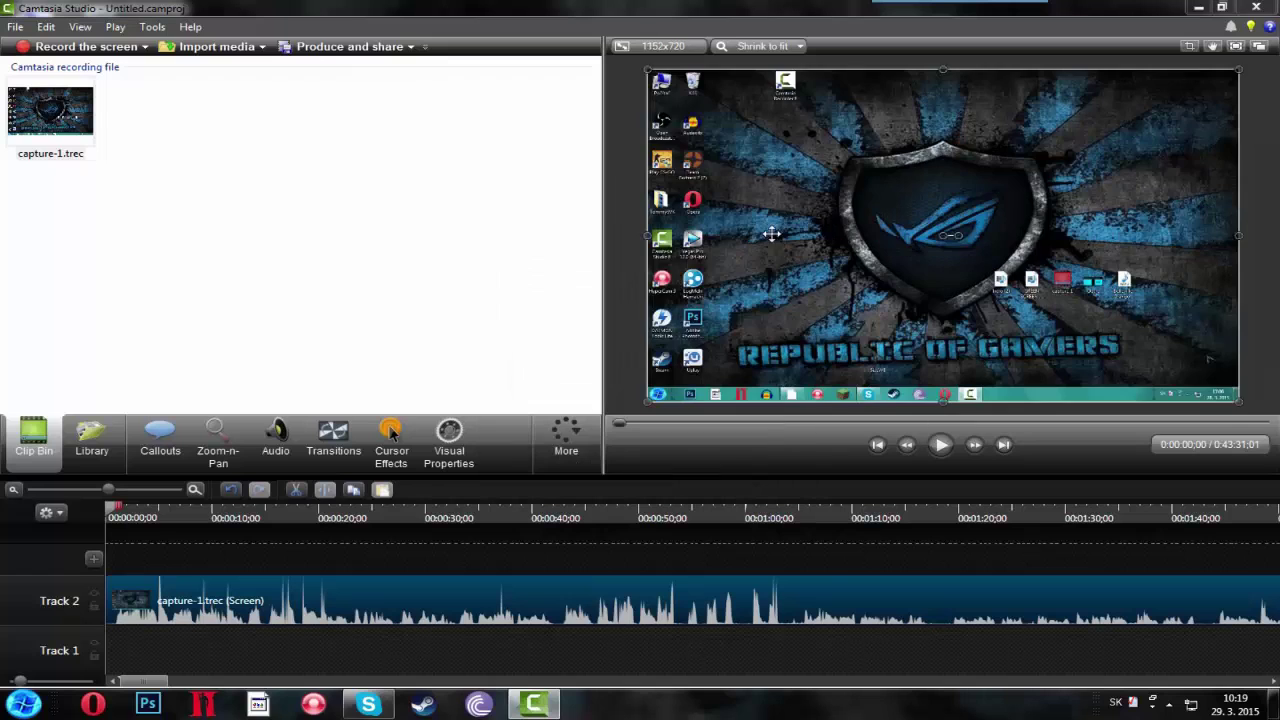
Step: Set the project's editing dimensions to 1080p HD (1920x1080)
click(680, 46)
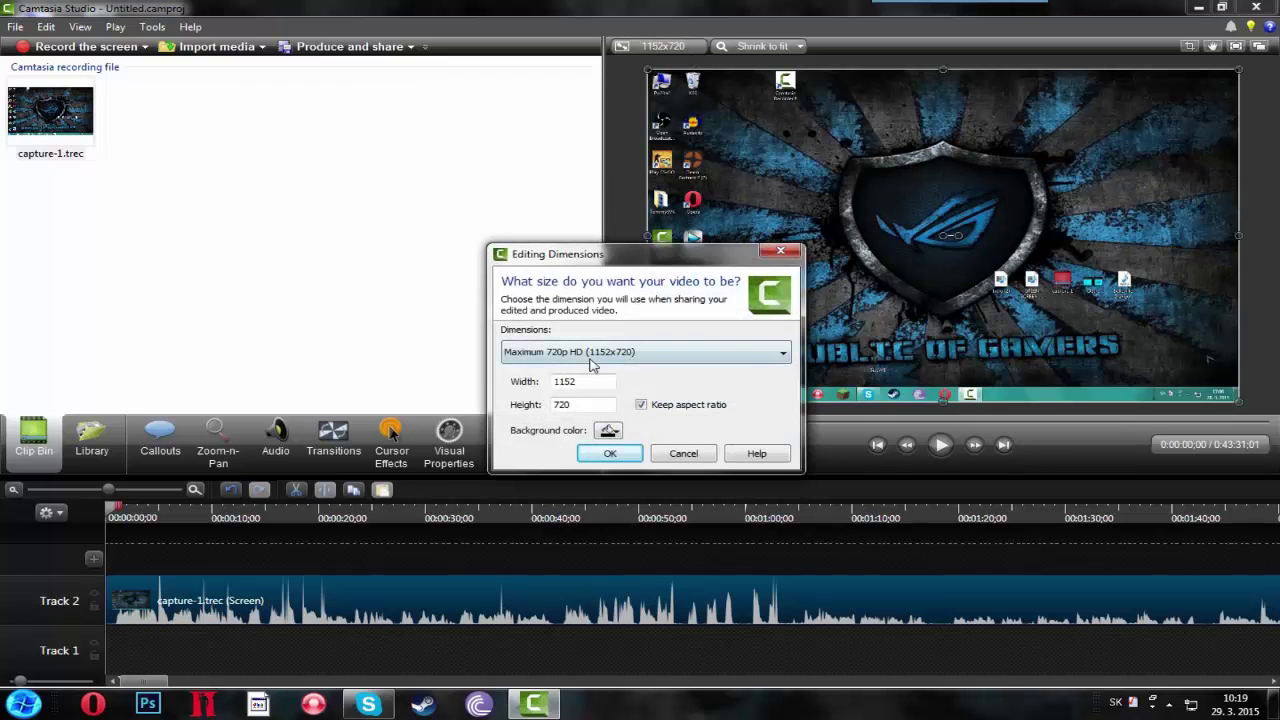
click(594, 363)
click(598, 445)
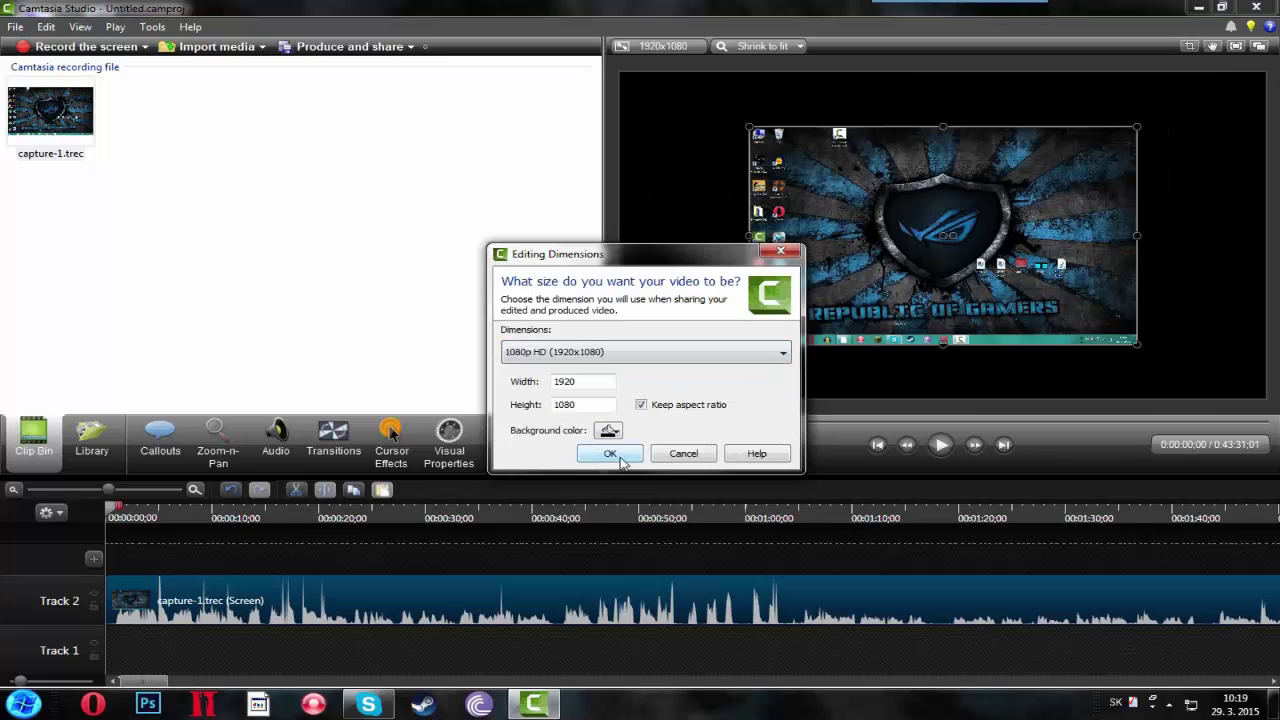
click(620, 457)
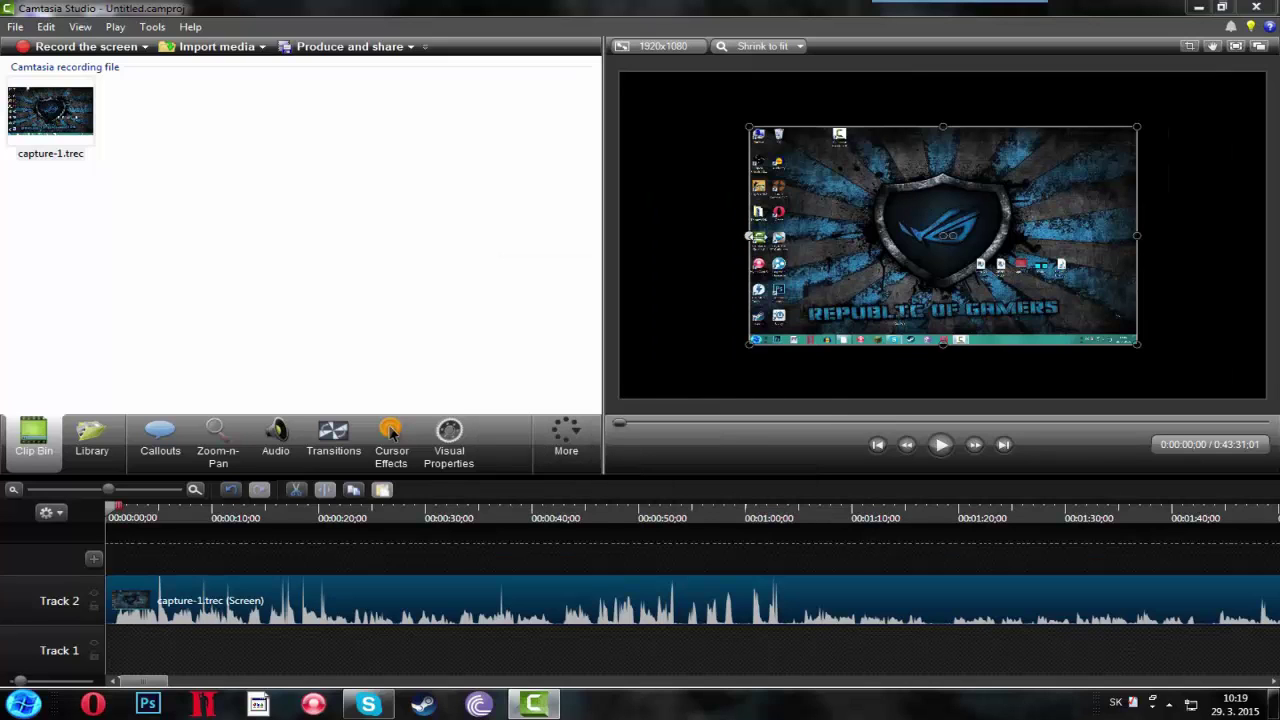
Step: Reposition and stretch the capture-1 recording on the canvas so it fills the whole 1920x1080 frame without black borders
drag(747, 237, 620, 237)
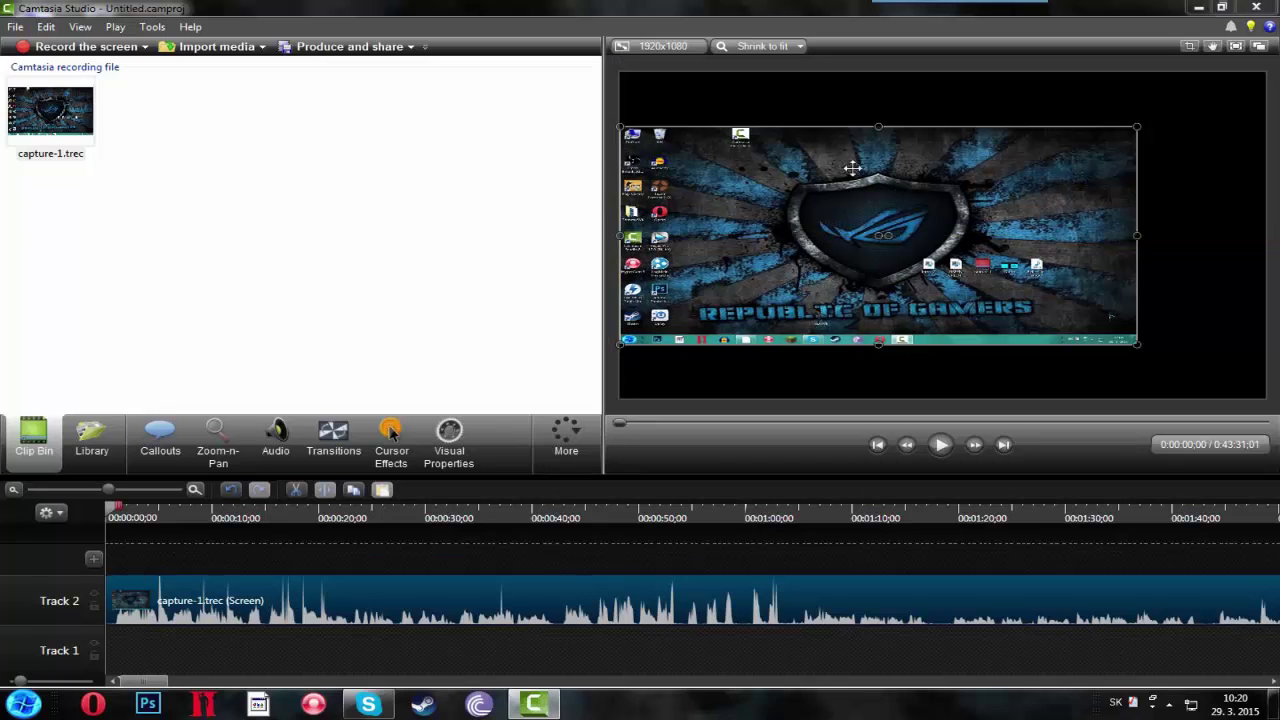
drag(884, 136, 892, 82)
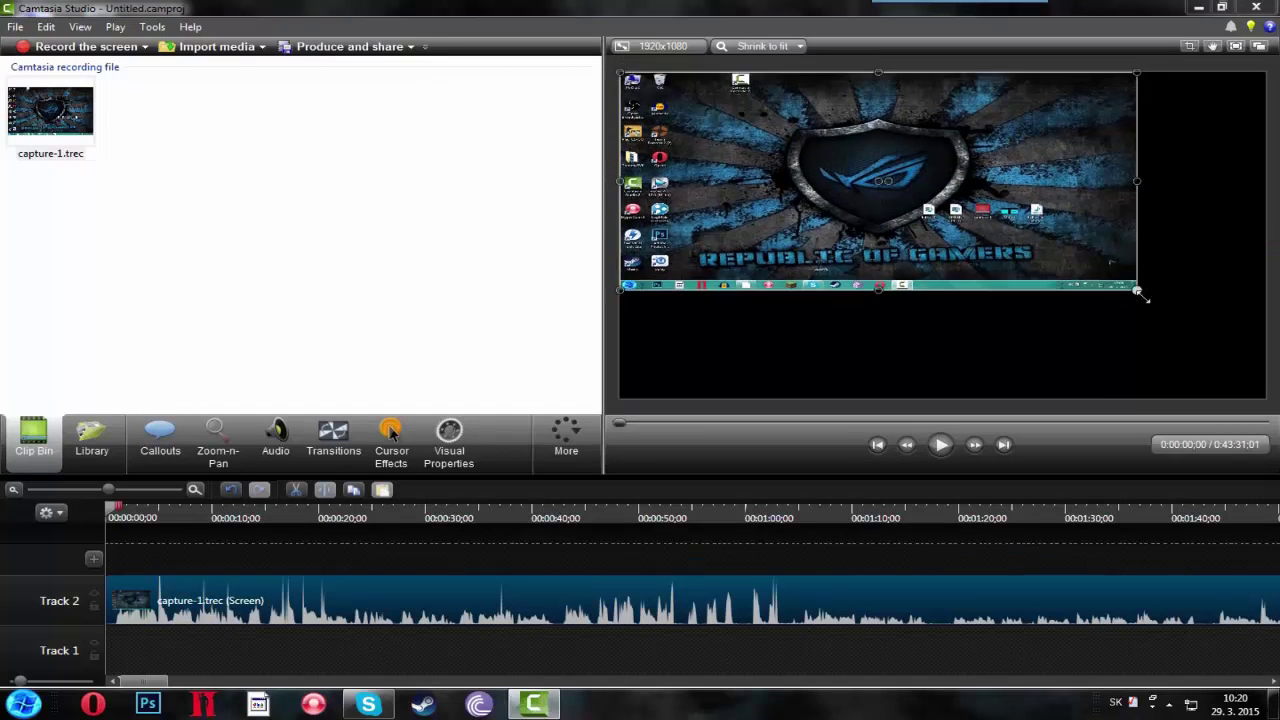
drag(1144, 298, 1137, 343)
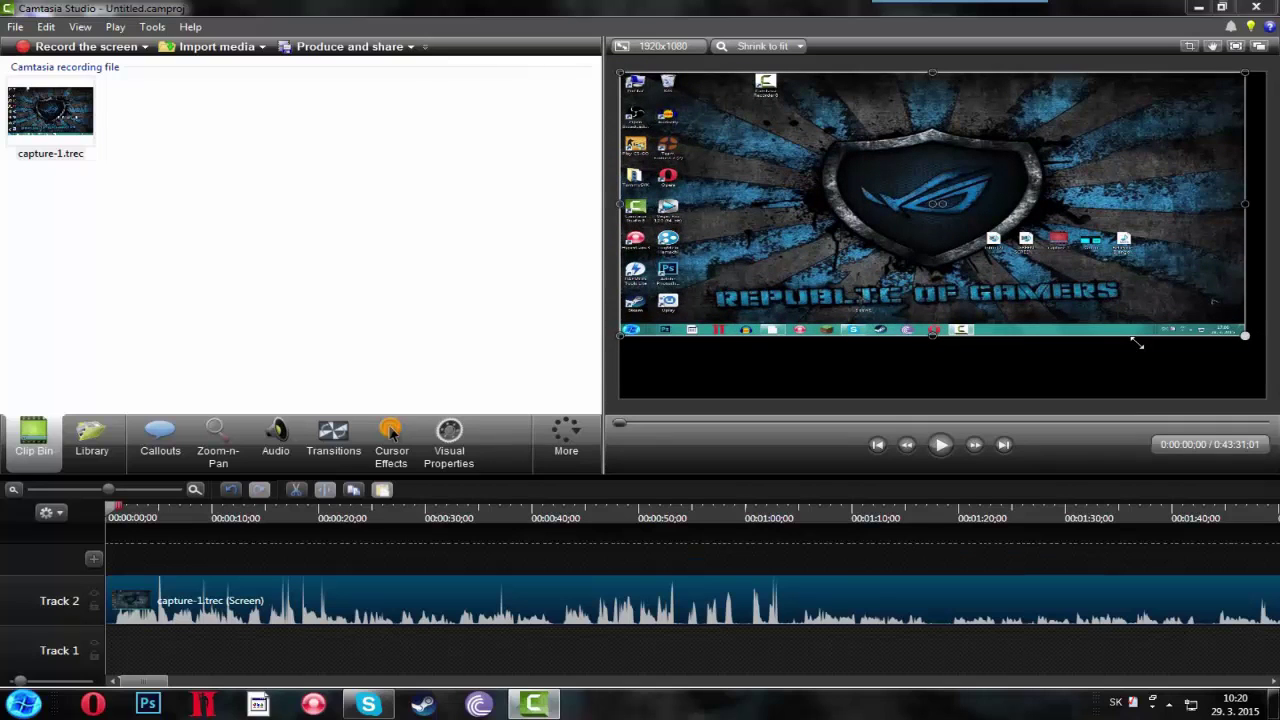
drag(1140, 340, 1151, 346)
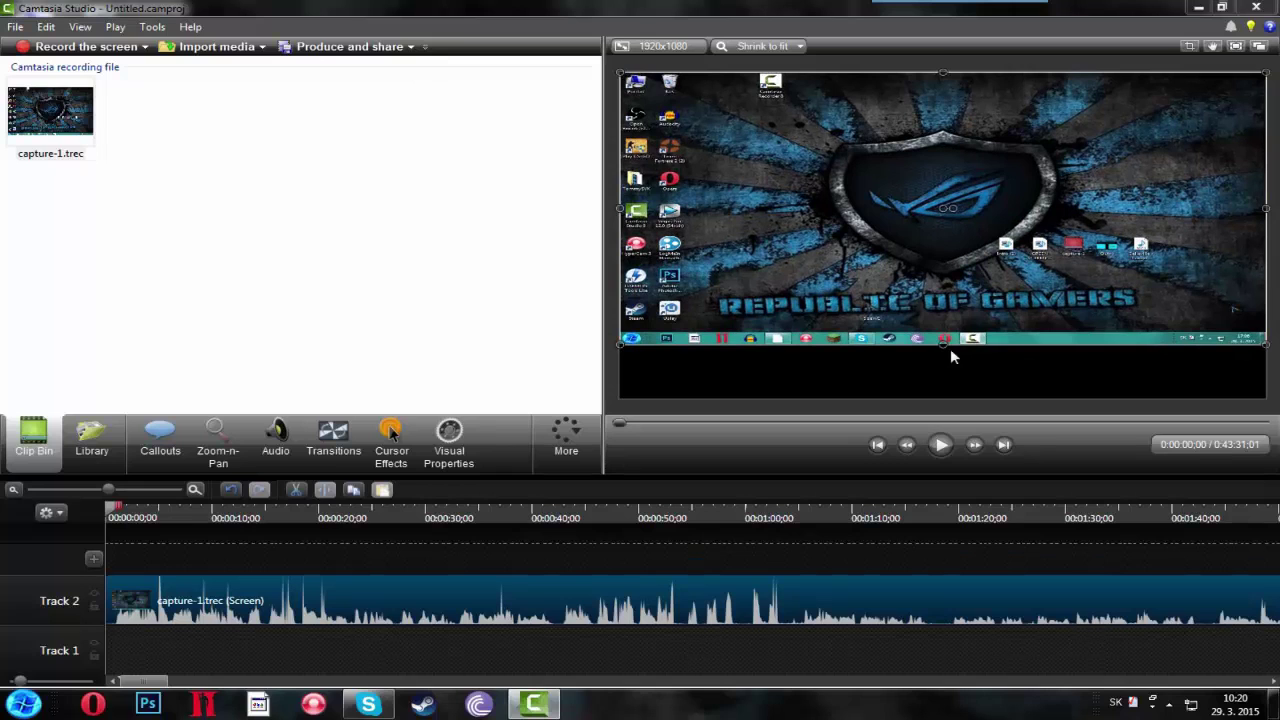
drag(943, 345, 943, 406)
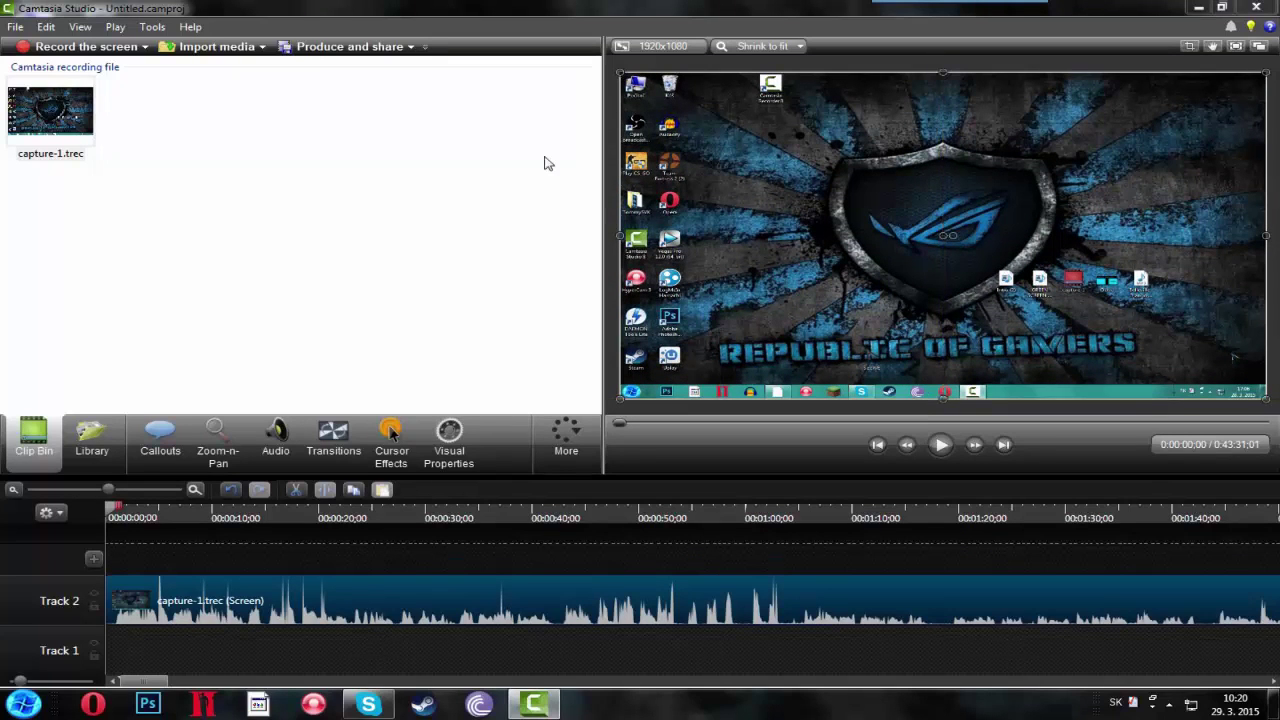
Step: Enable noise removal for the capture-1 clip's audio, playing back part of the timeline before and after the change
click(938, 446)
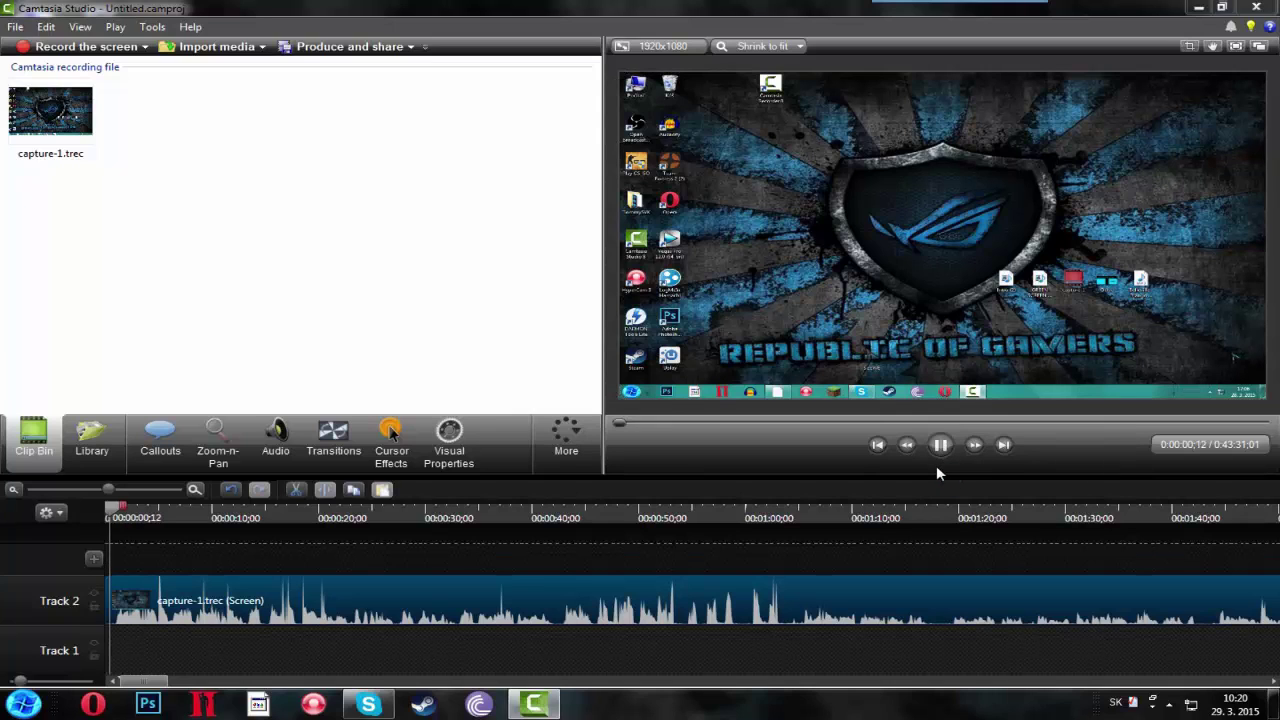
click(940, 448)
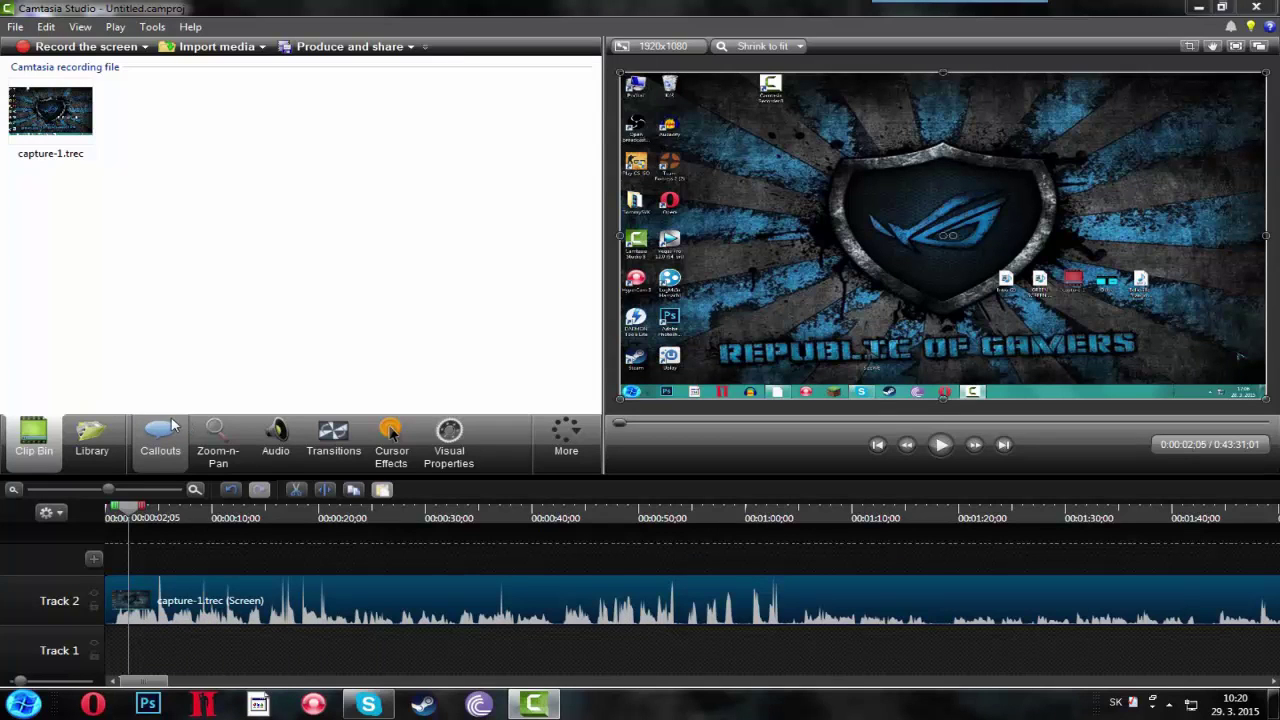
click(277, 431)
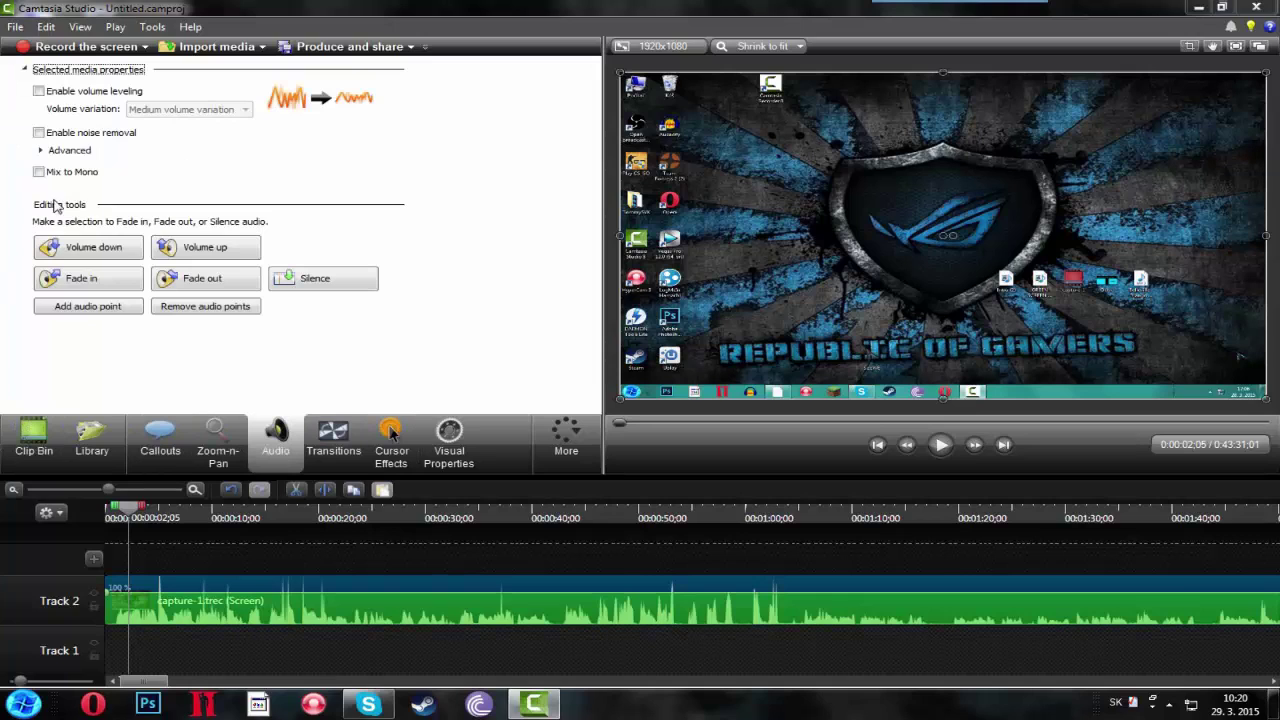
click(39, 133)
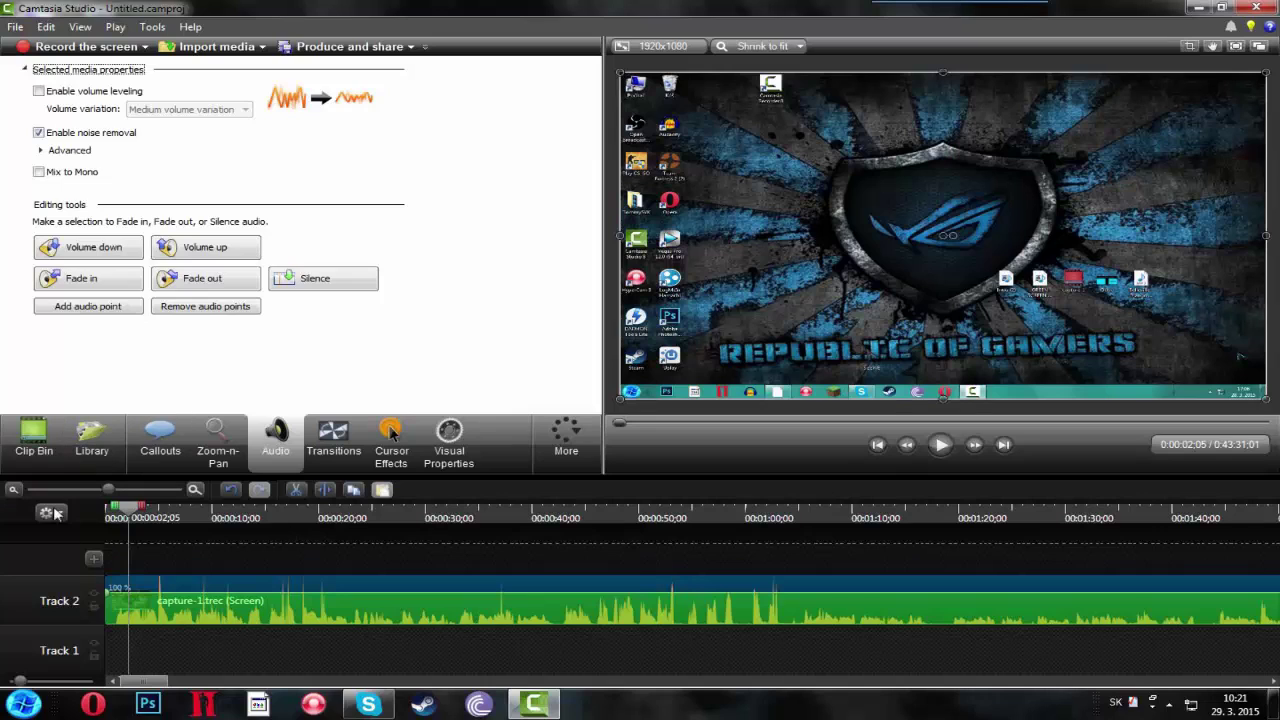
click(33, 450)
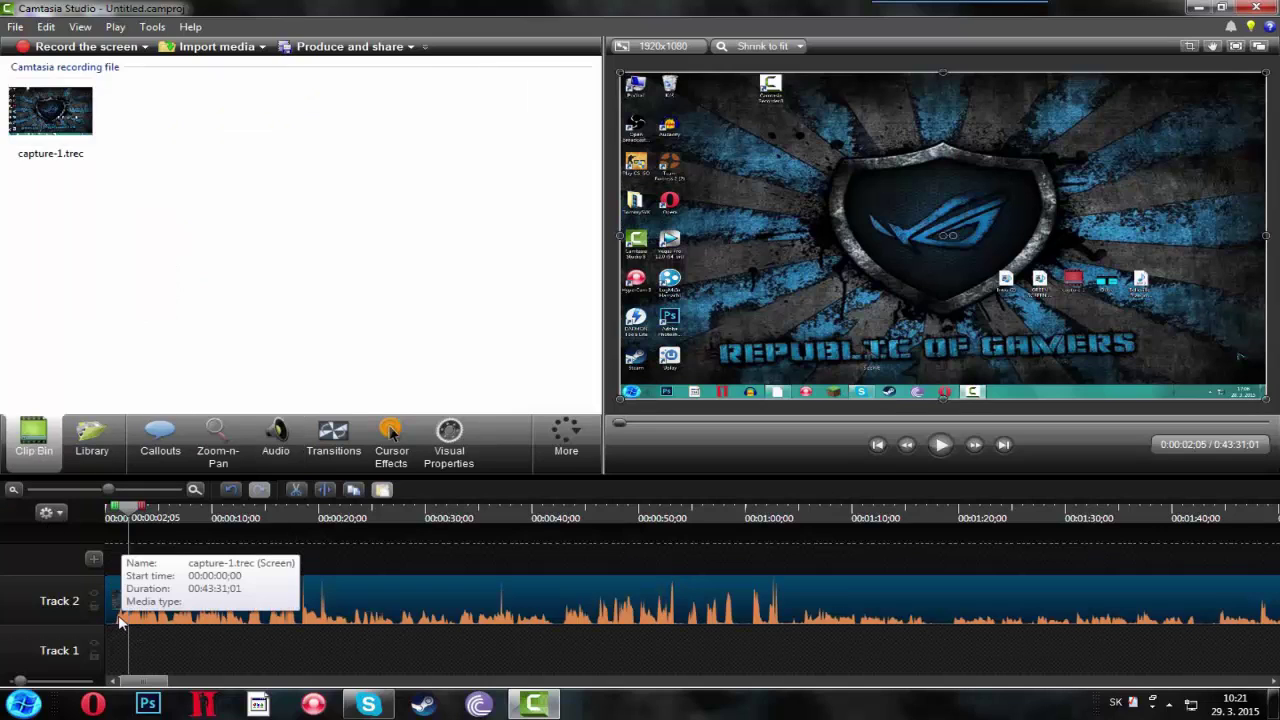
click(941, 446)
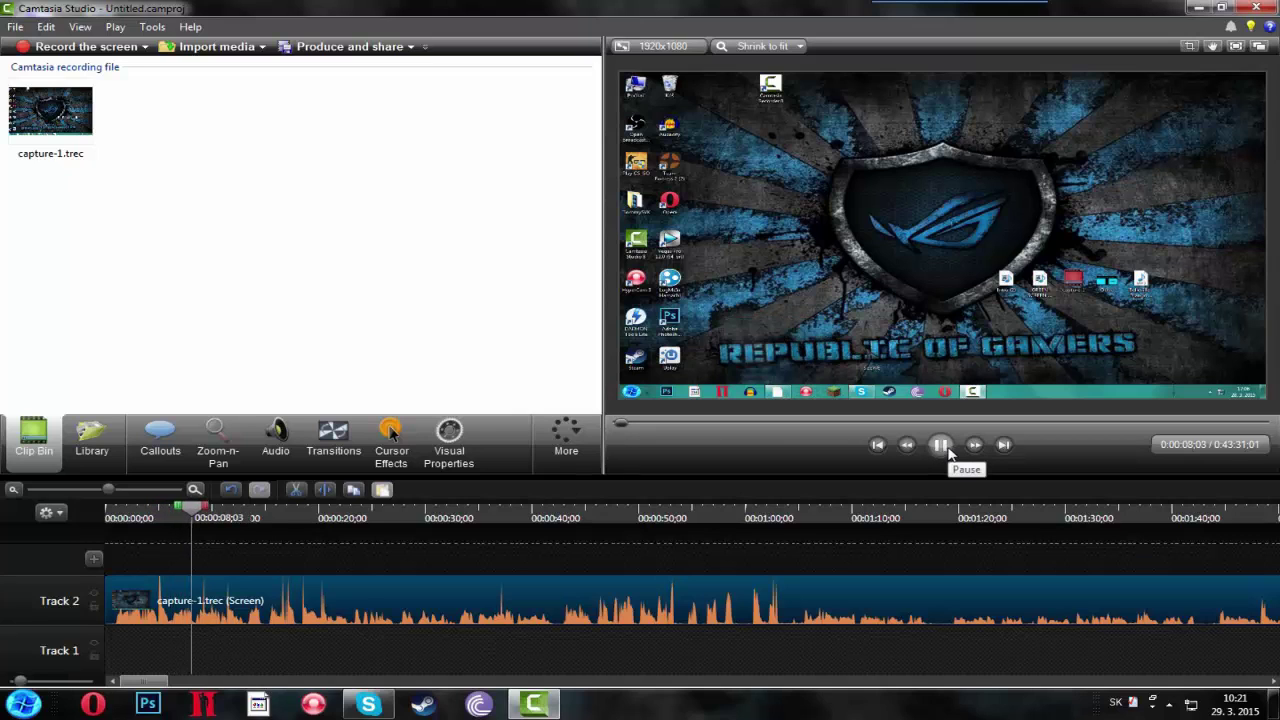
click(941, 446)
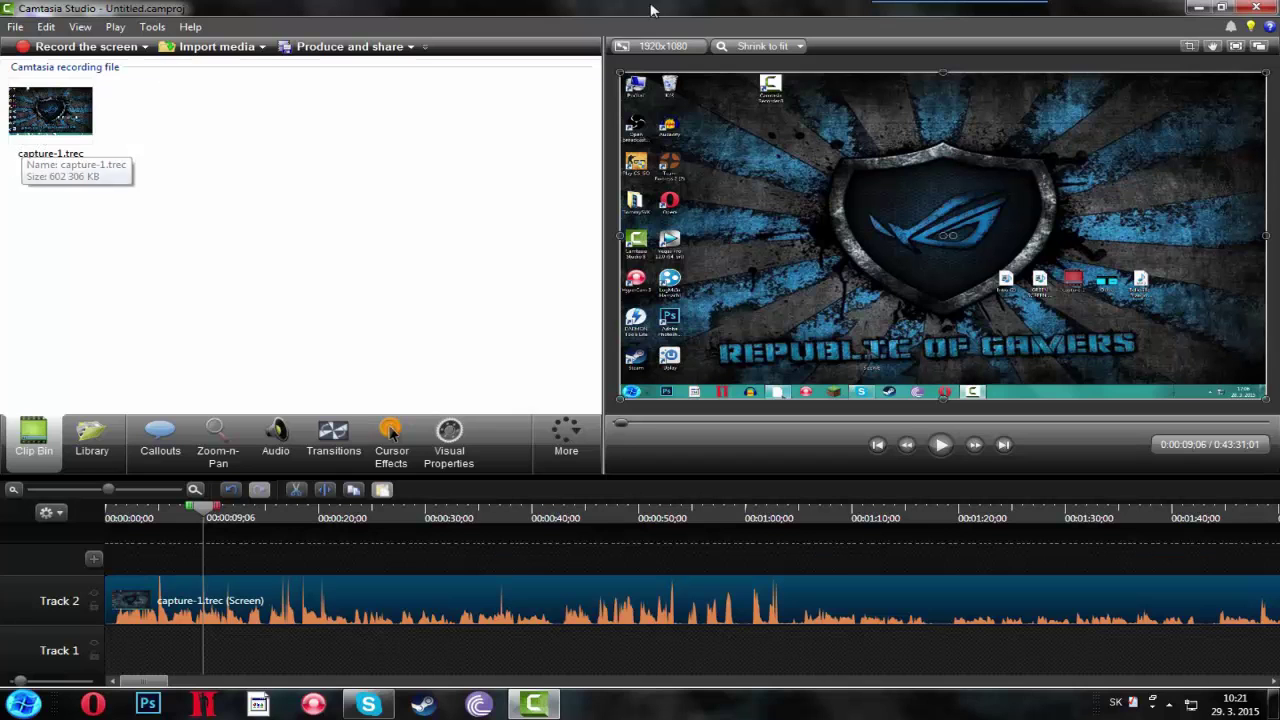
Step: Close Camtasia Studio without saving the project and open the TommySVK folder on the desktop
click(1256, 8)
click(648, 385)
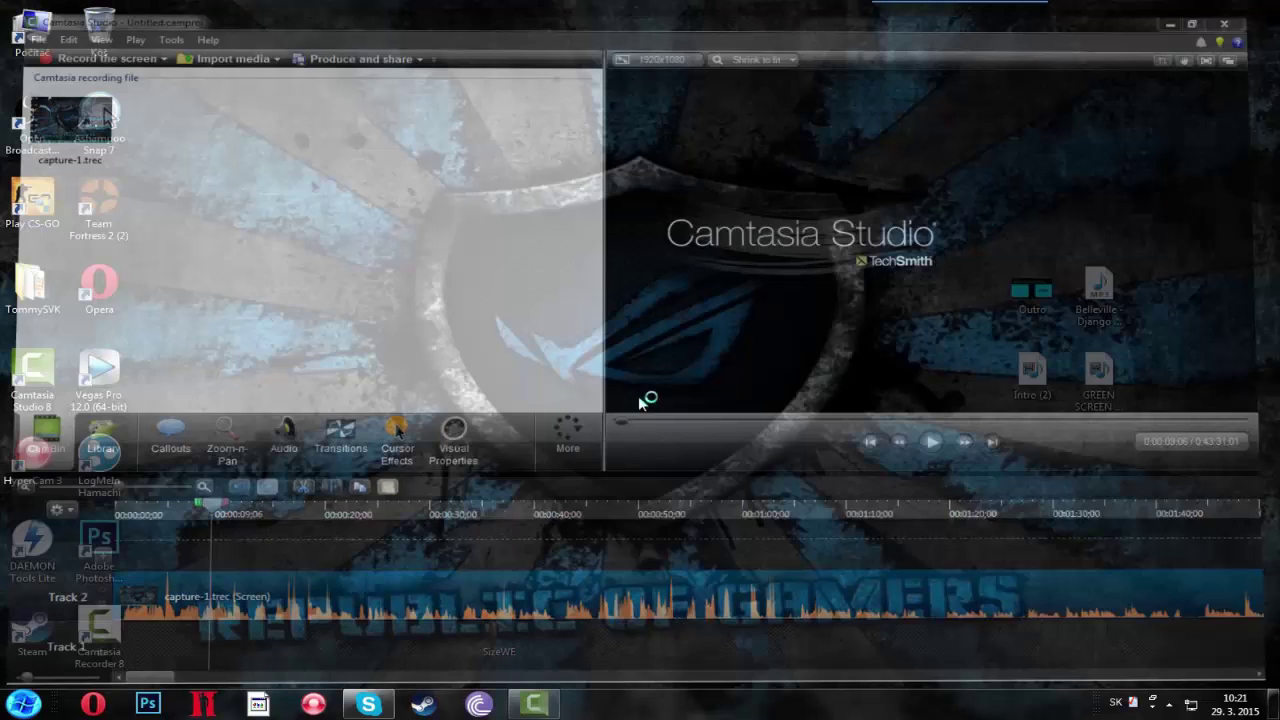
double_click(40, 290)
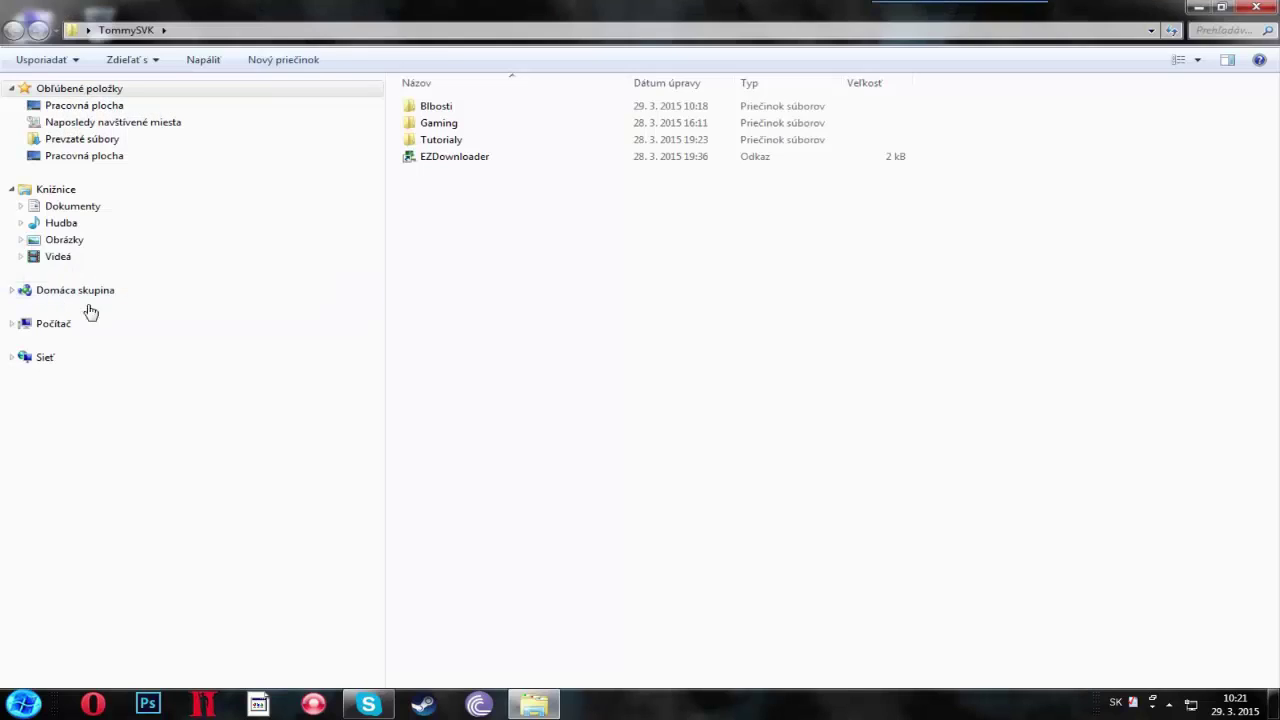
Step: Move the EZDownloader shortcut into the Blbosti folder, keeping both files with the same name
click(450, 163)
drag(450, 164, 457, 108)
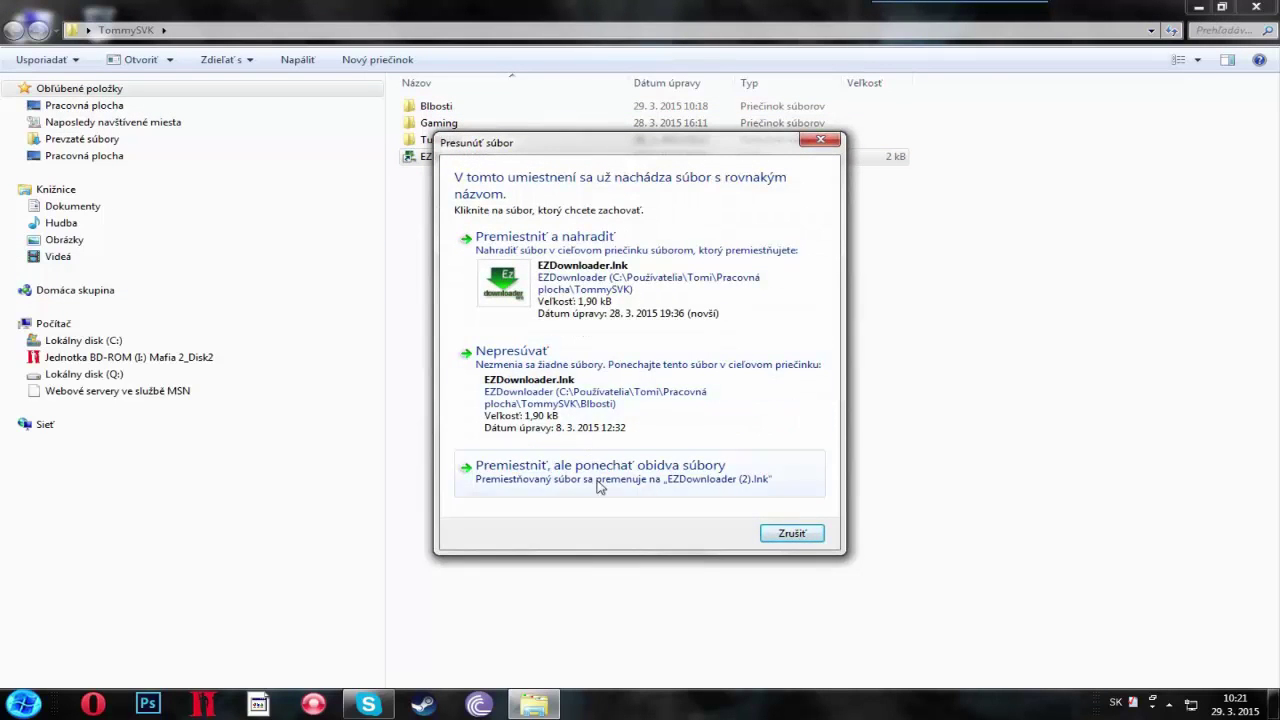
click(600, 480)
Step: Search the TommySVK folder for "auda", launch Audacity from the result, close the folder window and dismiss Audacity's welcome message
click(1230, 28)
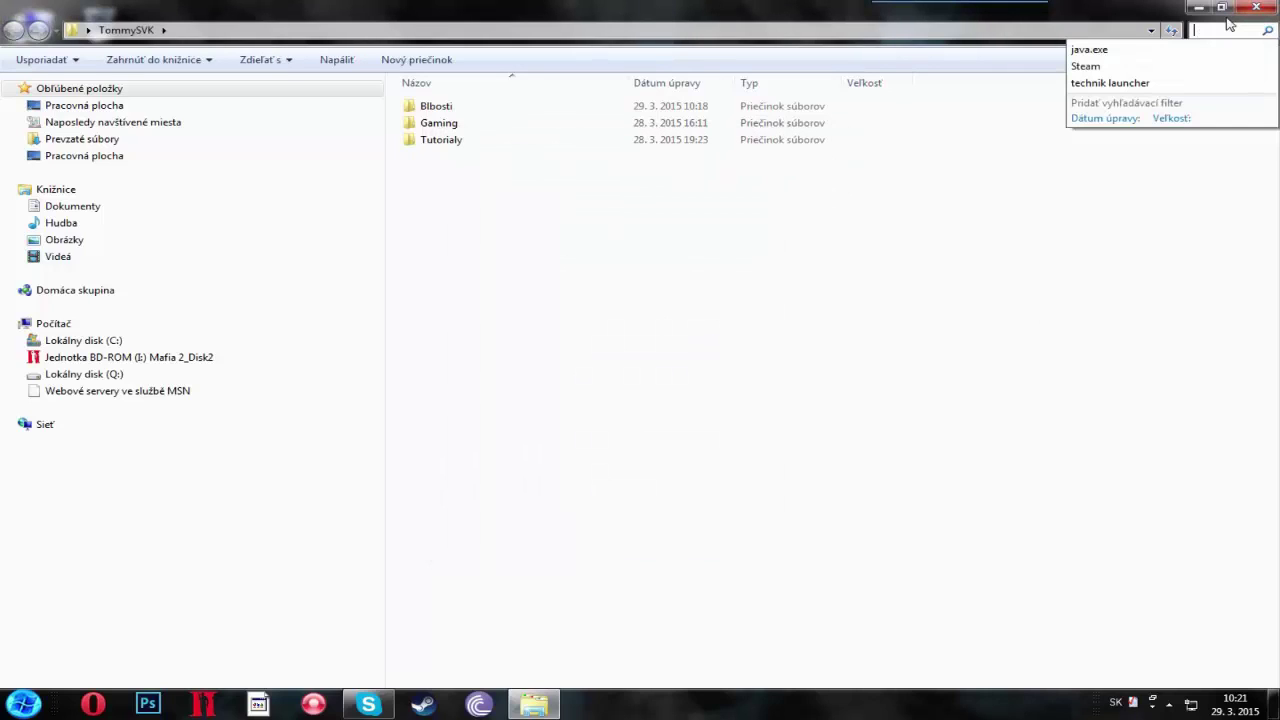
text(au)
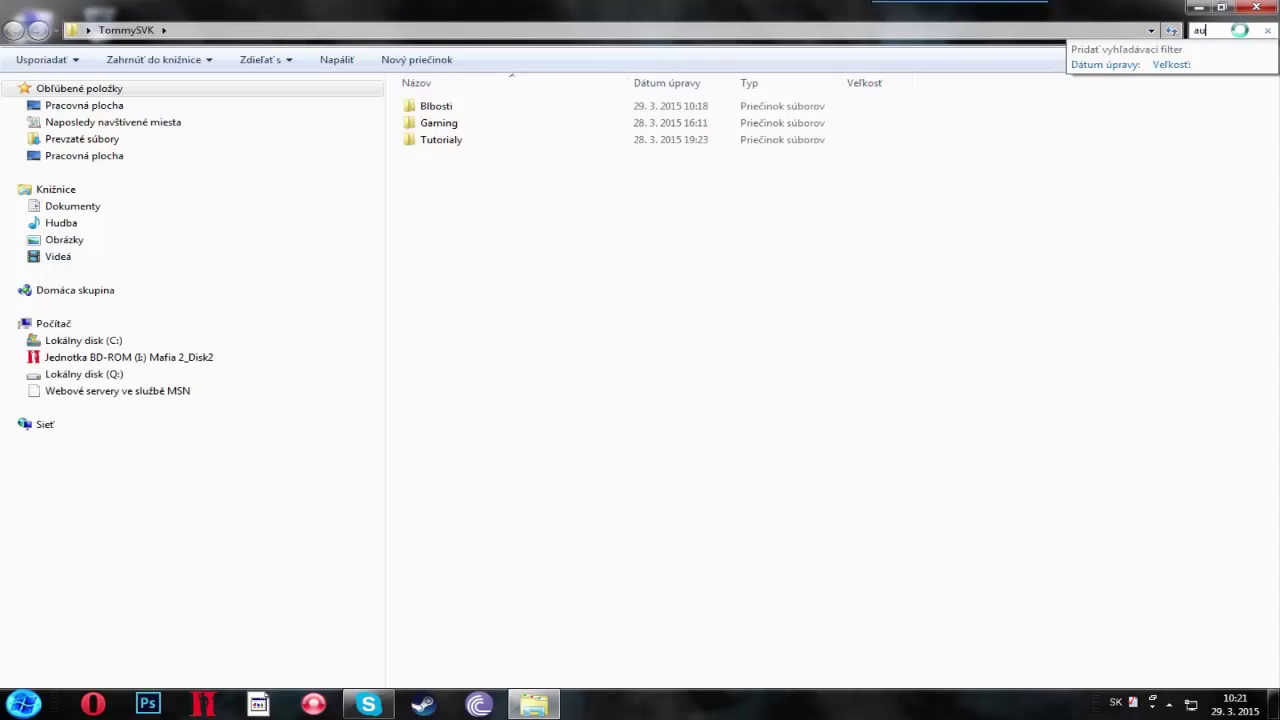
text(da)
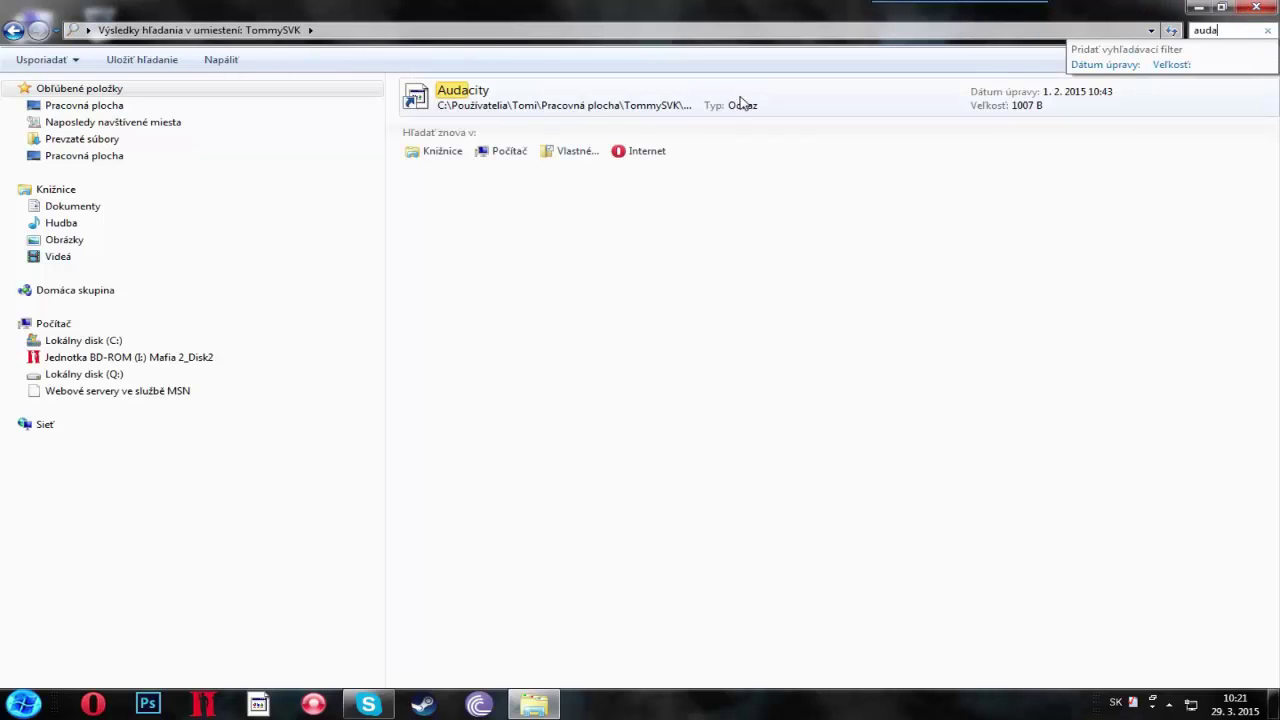
double_click(742, 101)
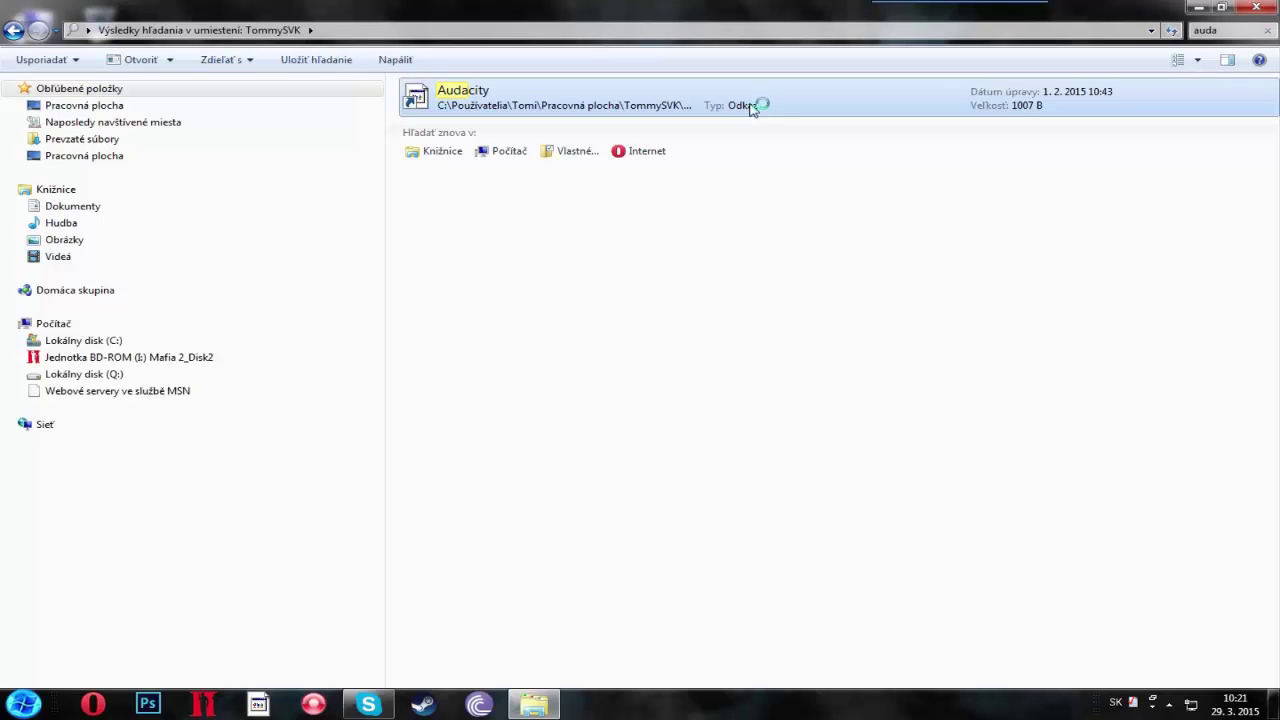
click(1266, 8)
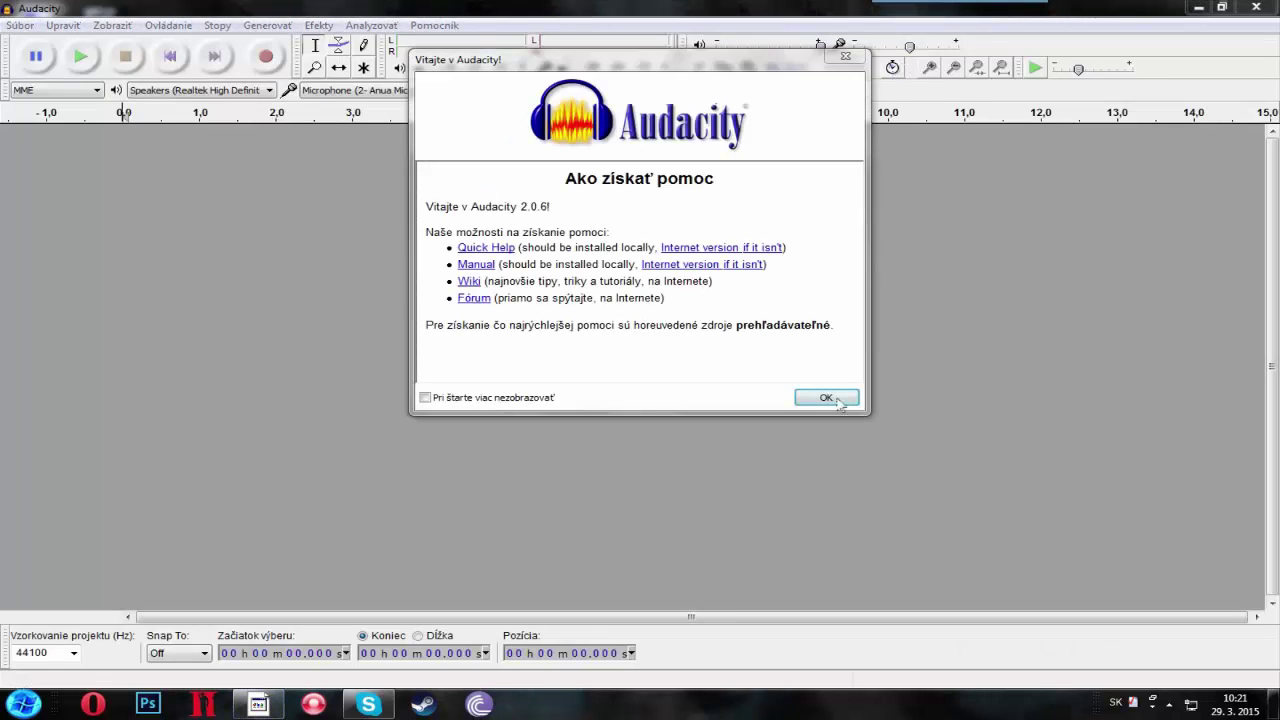
click(836, 400)
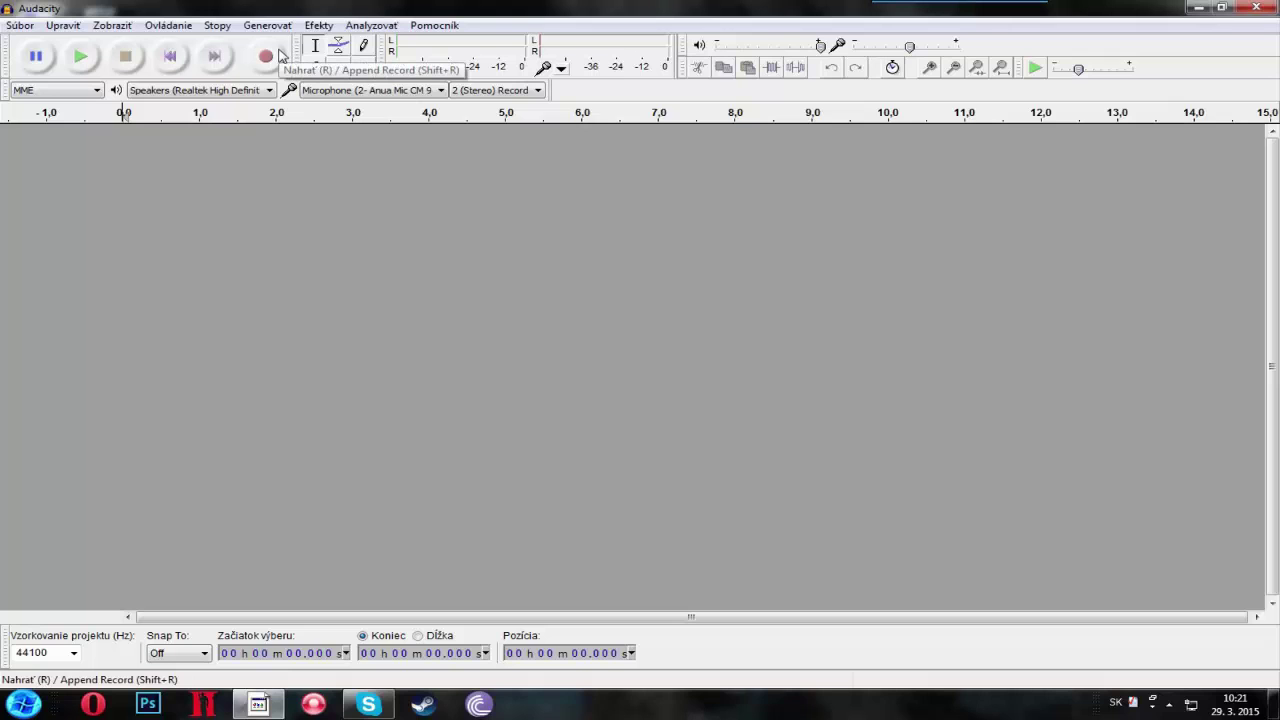
Step: Record about 8 seconds of microphone audio on a new stereo track and play back its beginning
click(278, 54)
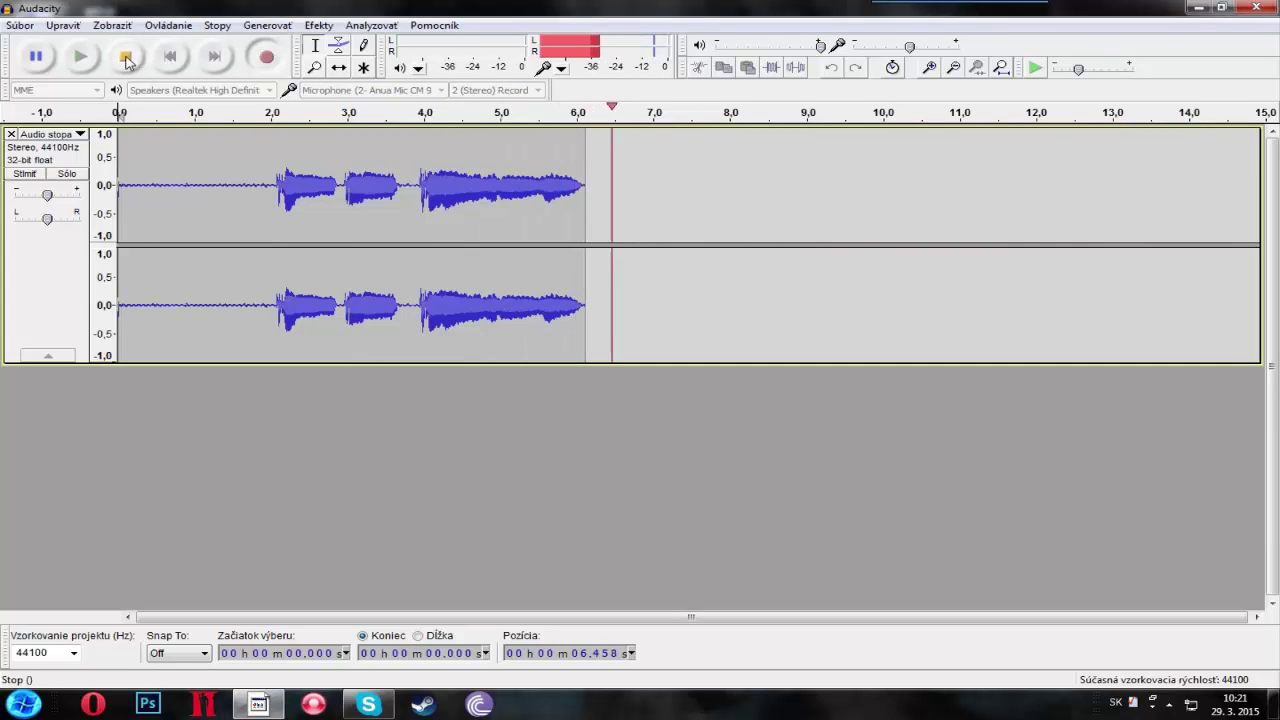
click(126, 58)
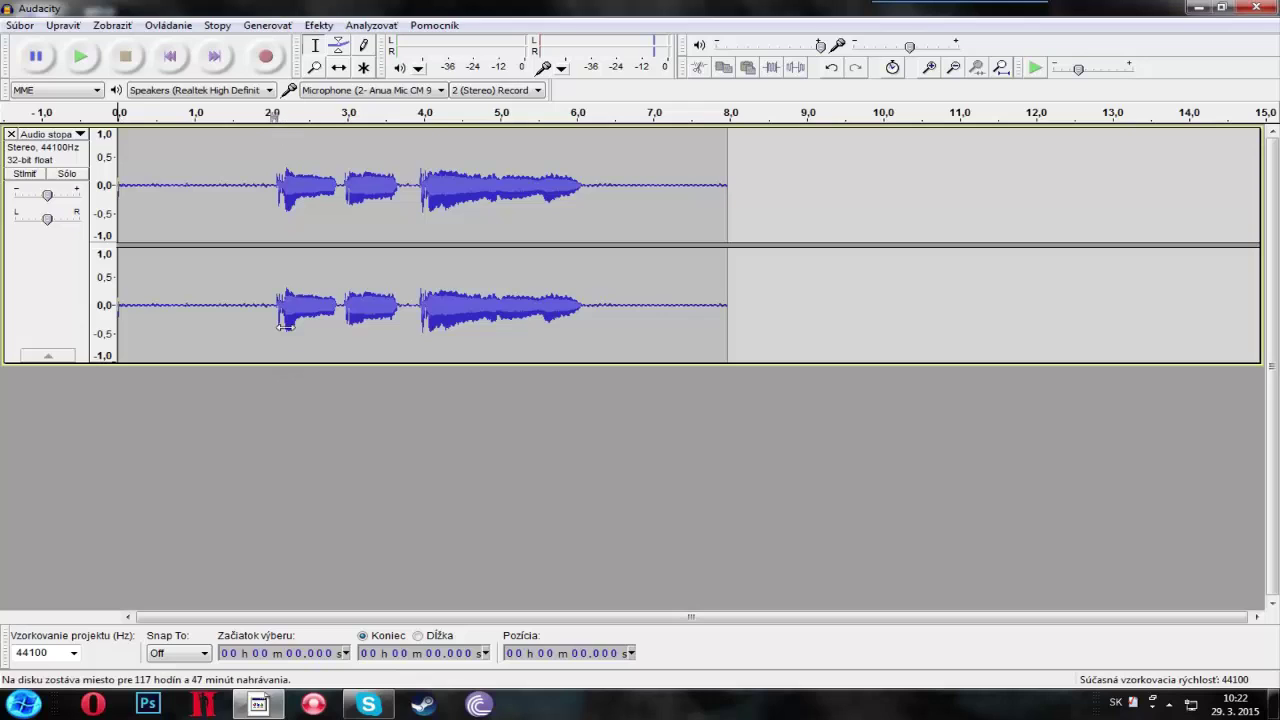
key(space)
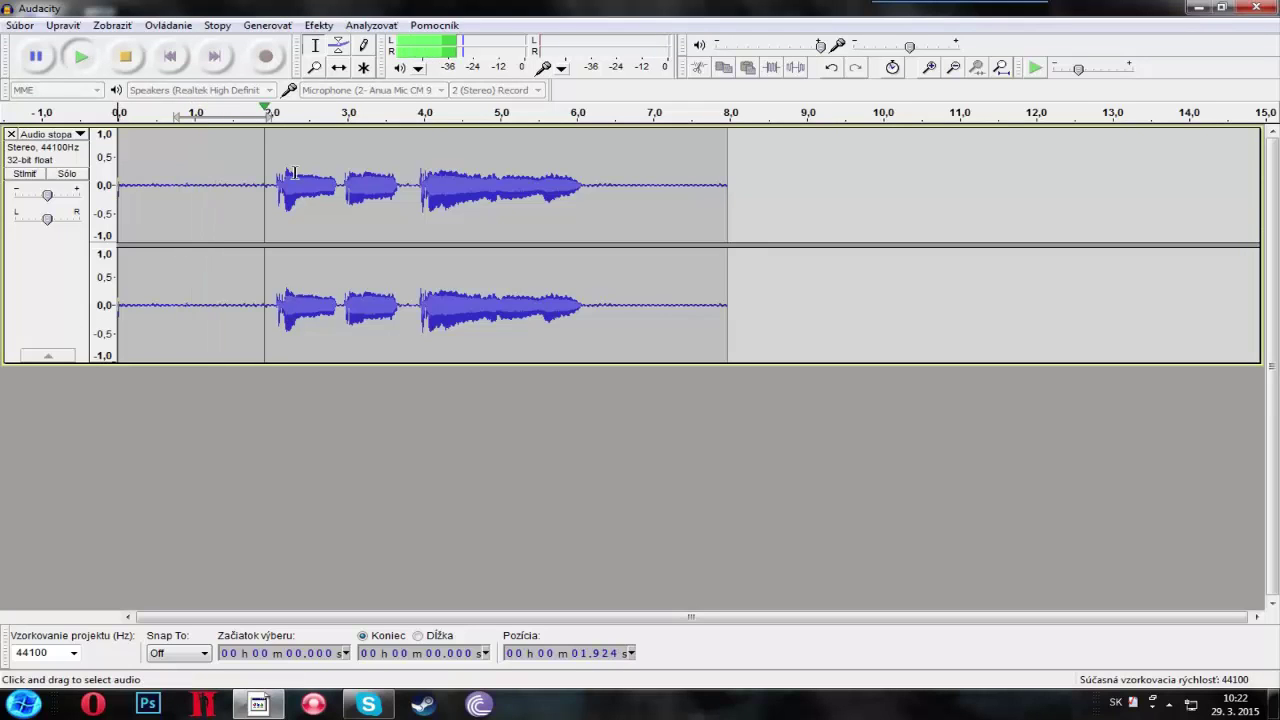
key(space)
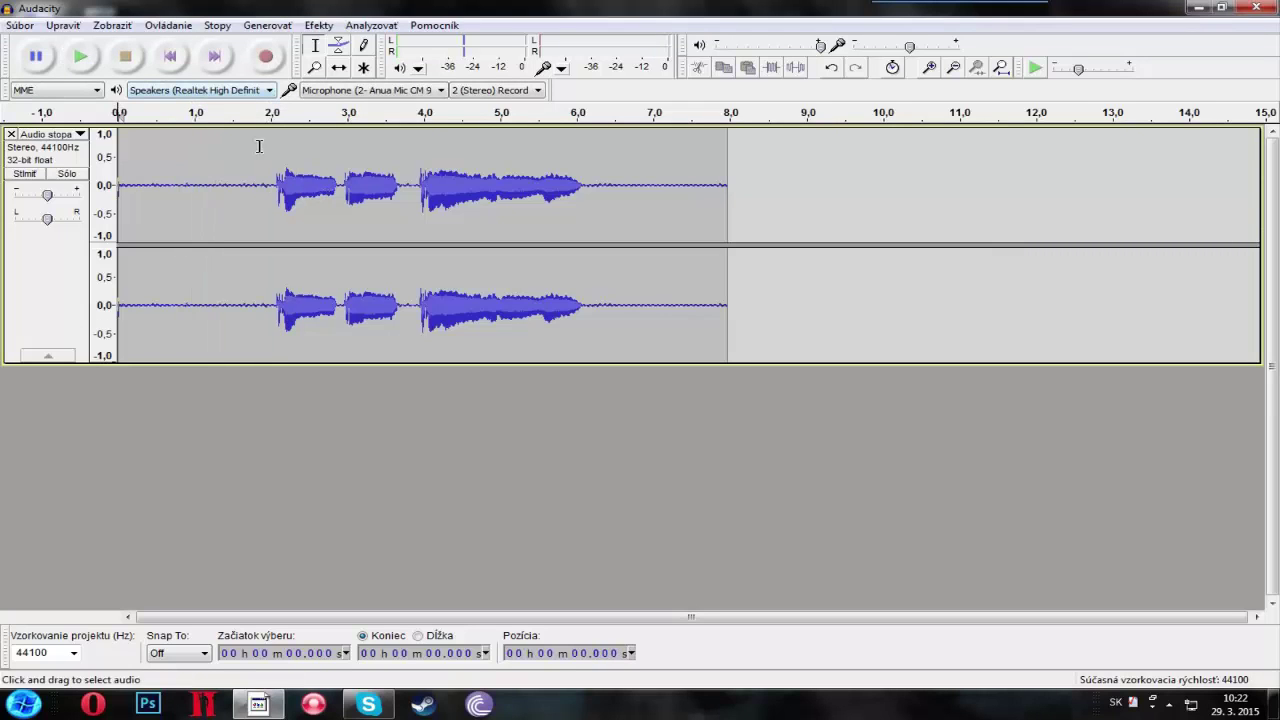
Step: Get a noise profile from the recording and apply noise removal to the whole track with 24 dB reduction
click(331, 26)
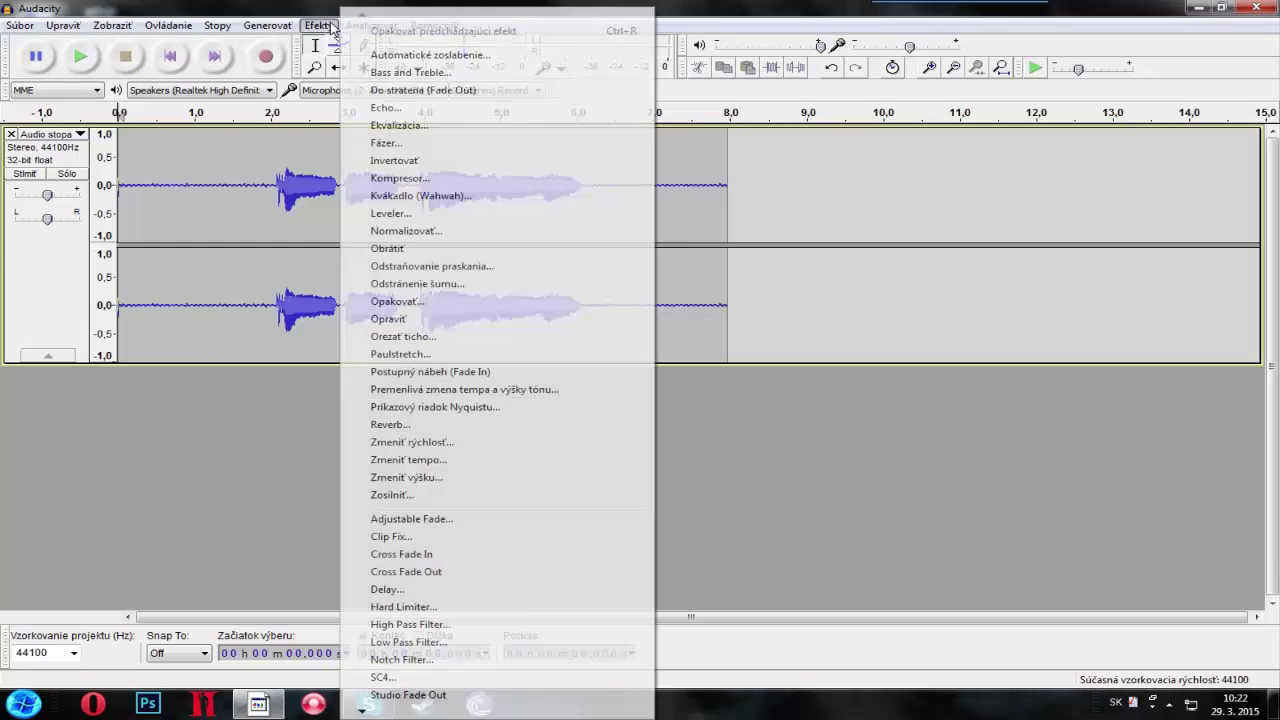
click(446, 284)
click(571, 258)
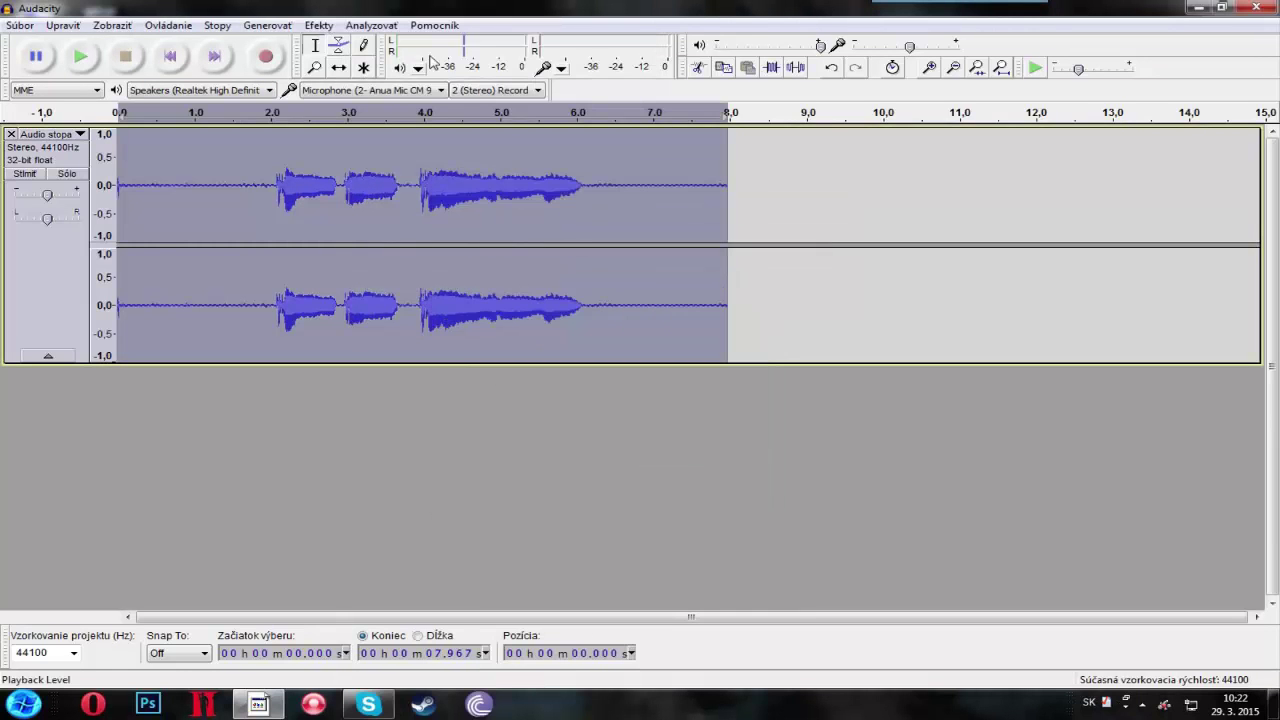
click(319, 25)
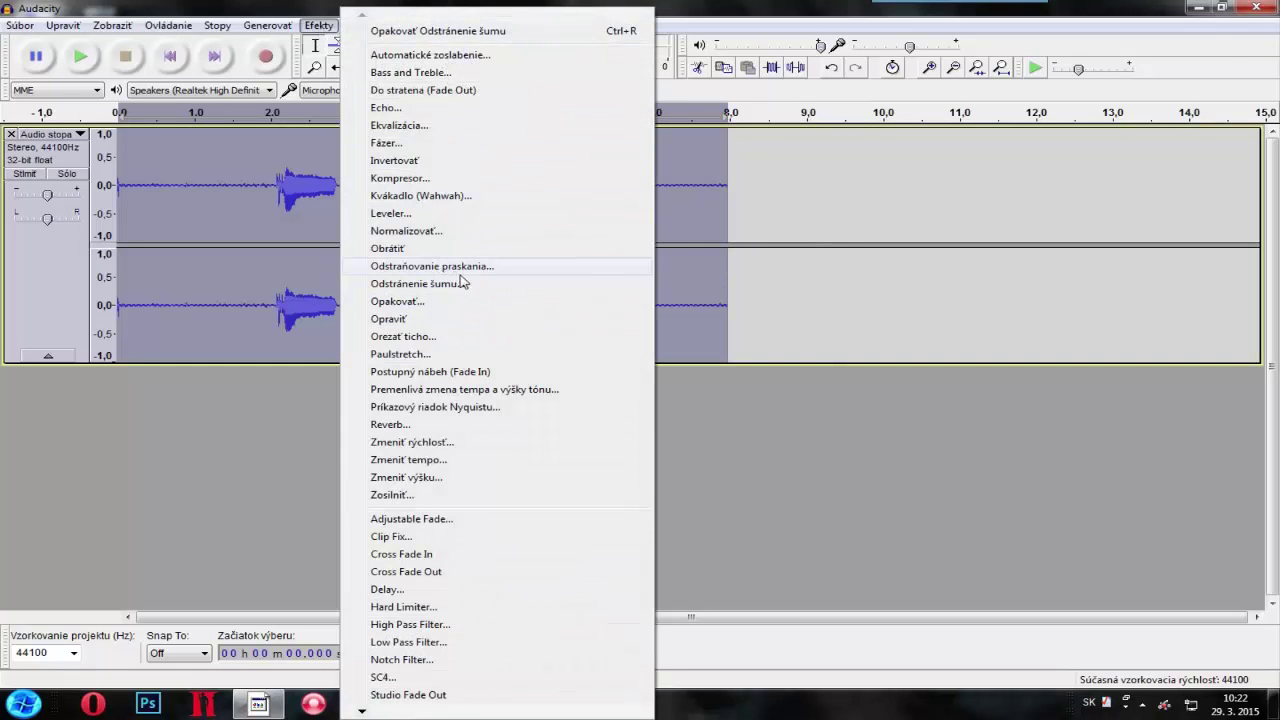
click(463, 285)
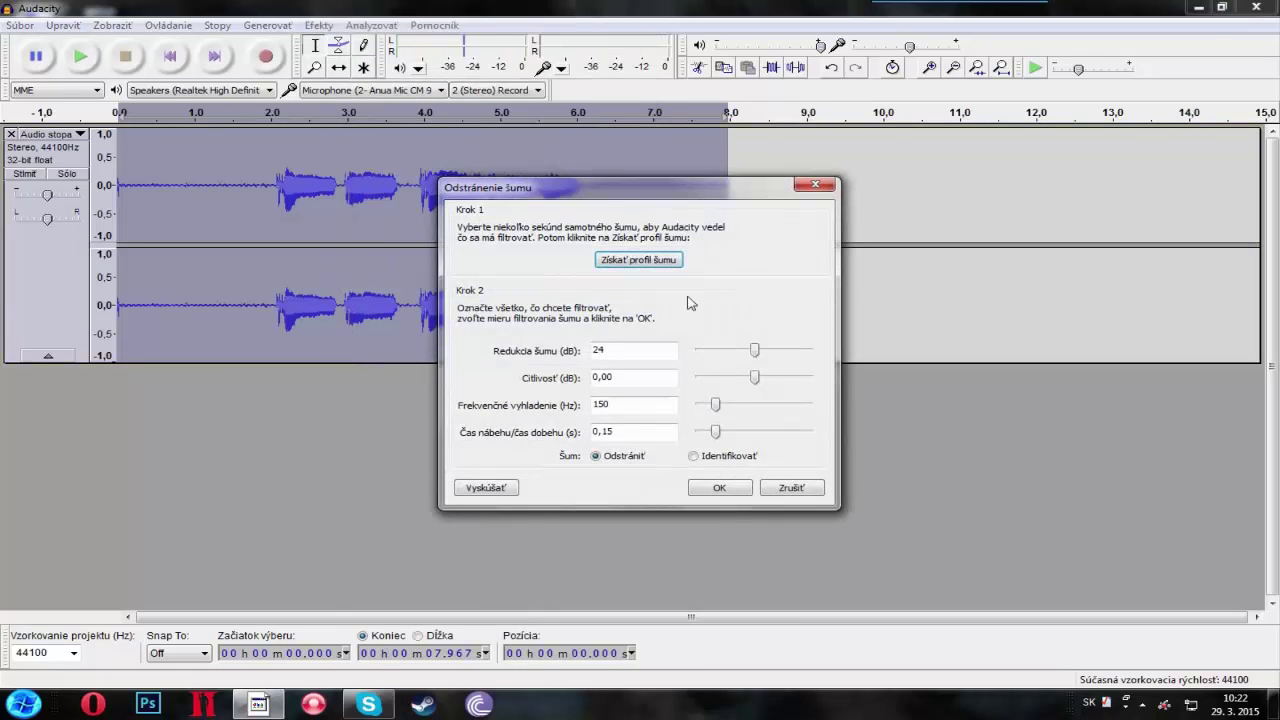
click(744, 489)
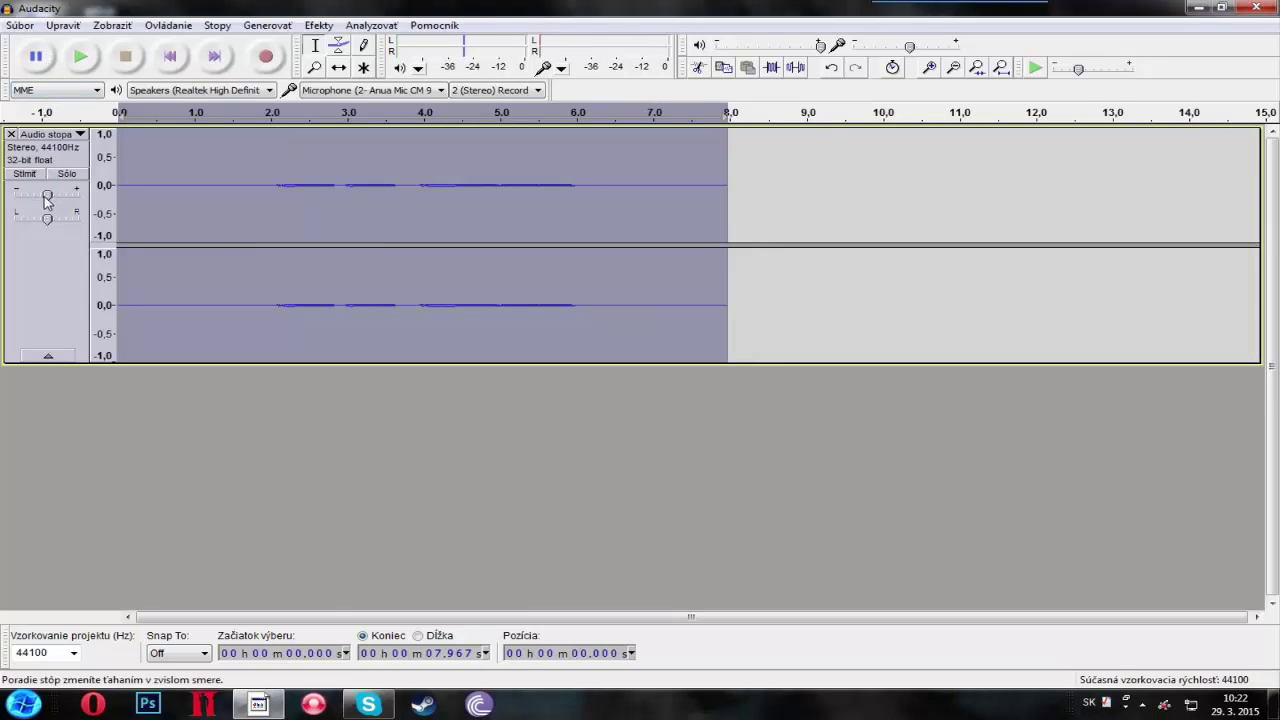
Step: Raise the audio track's gain slightly and play back the noise-reduced recording
drag(46, 198, 60, 202)
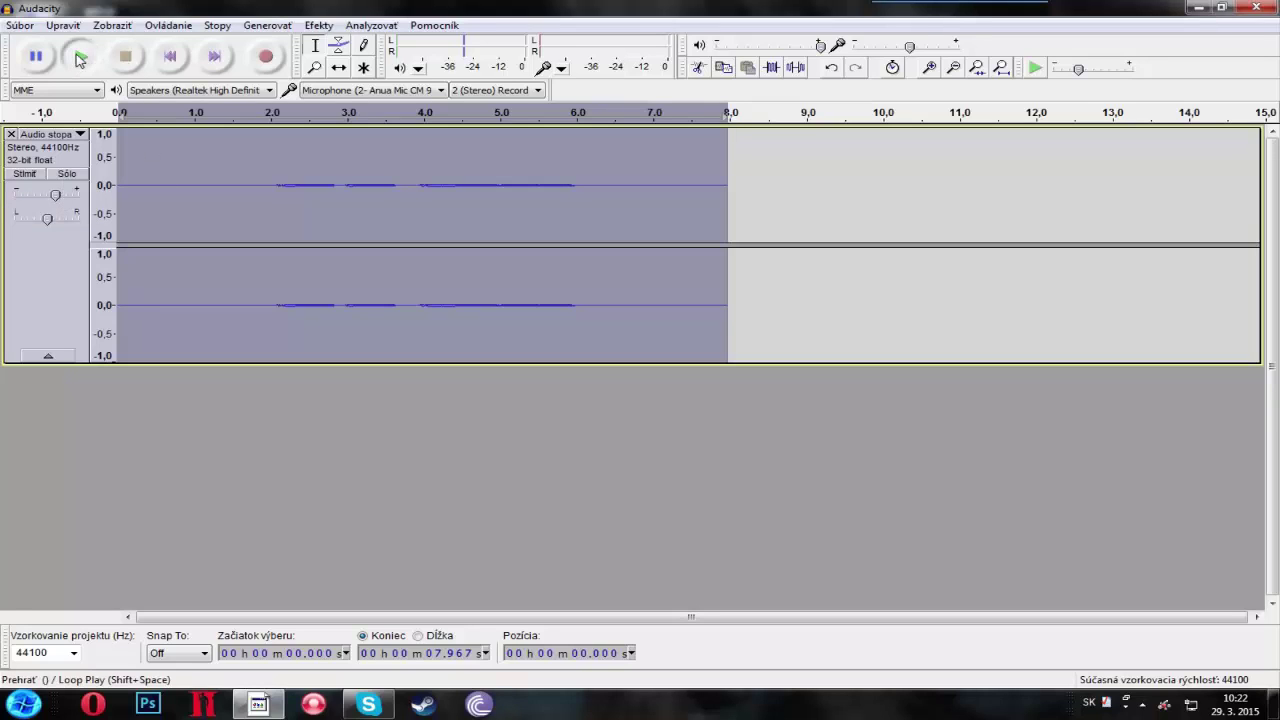
click(80, 59)
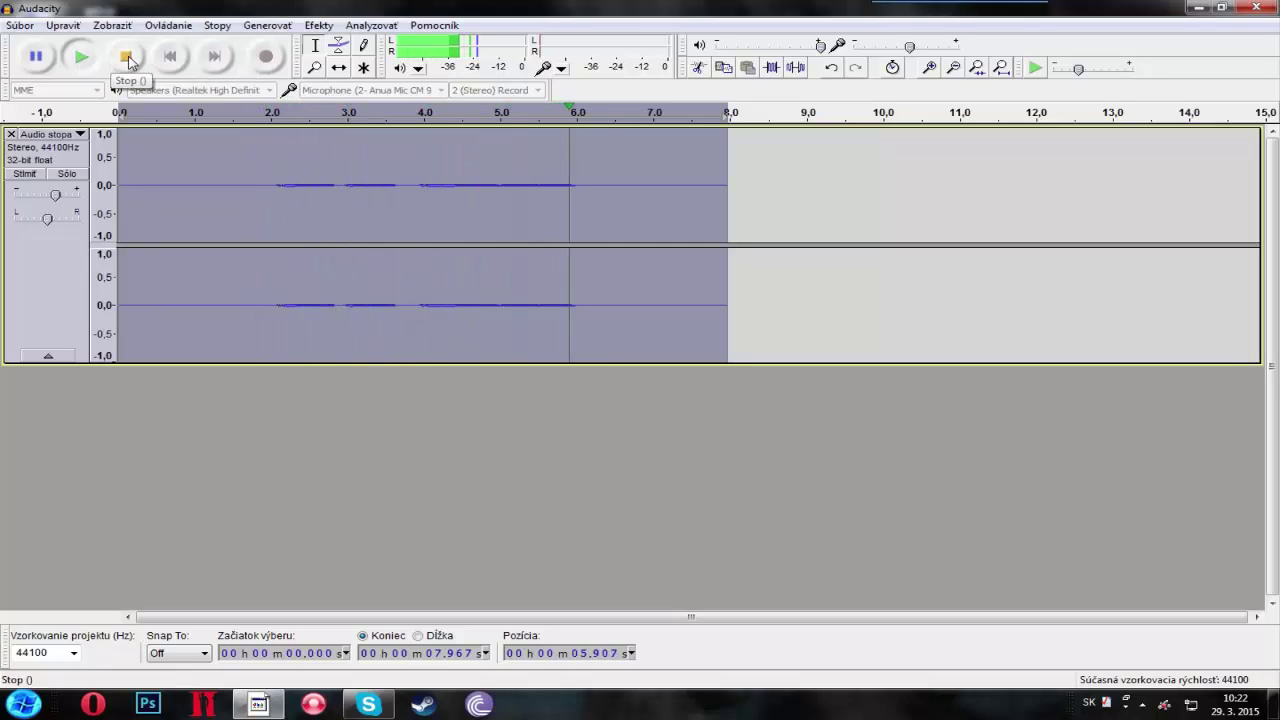
click(128, 60)
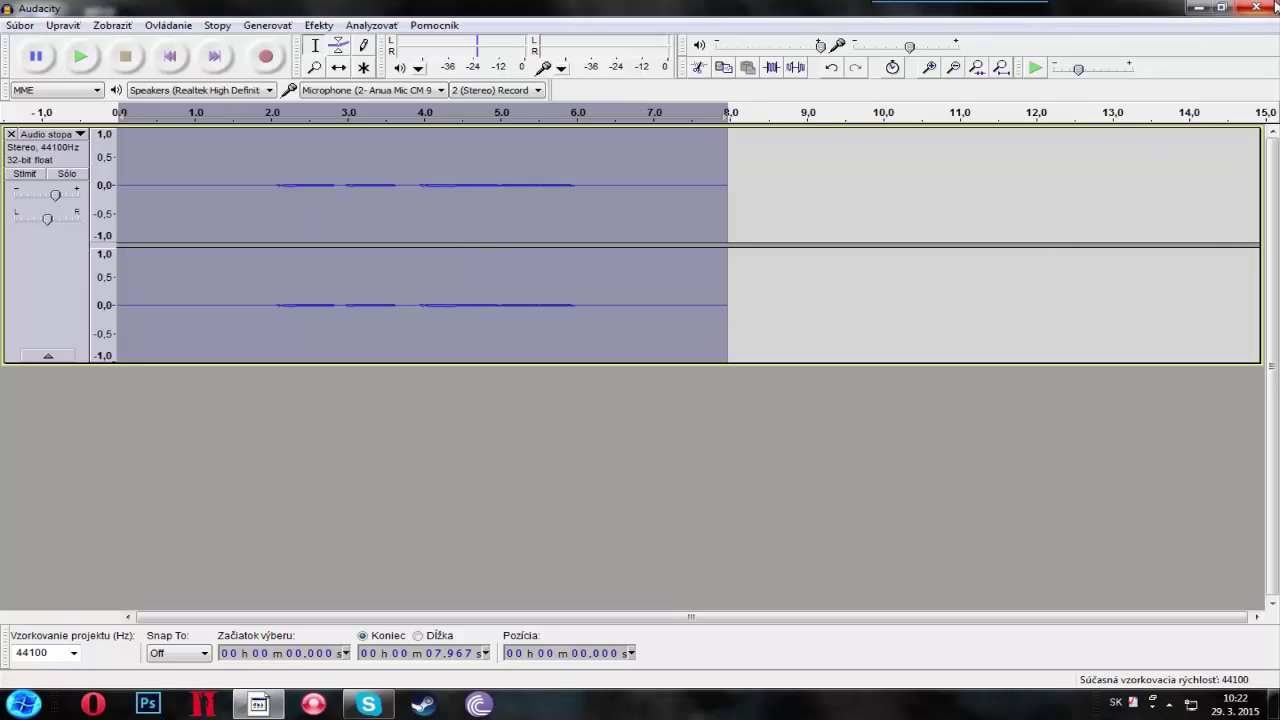
Step: Close Audacity without saving the test recording
click(1252, 7)
click(640, 410)
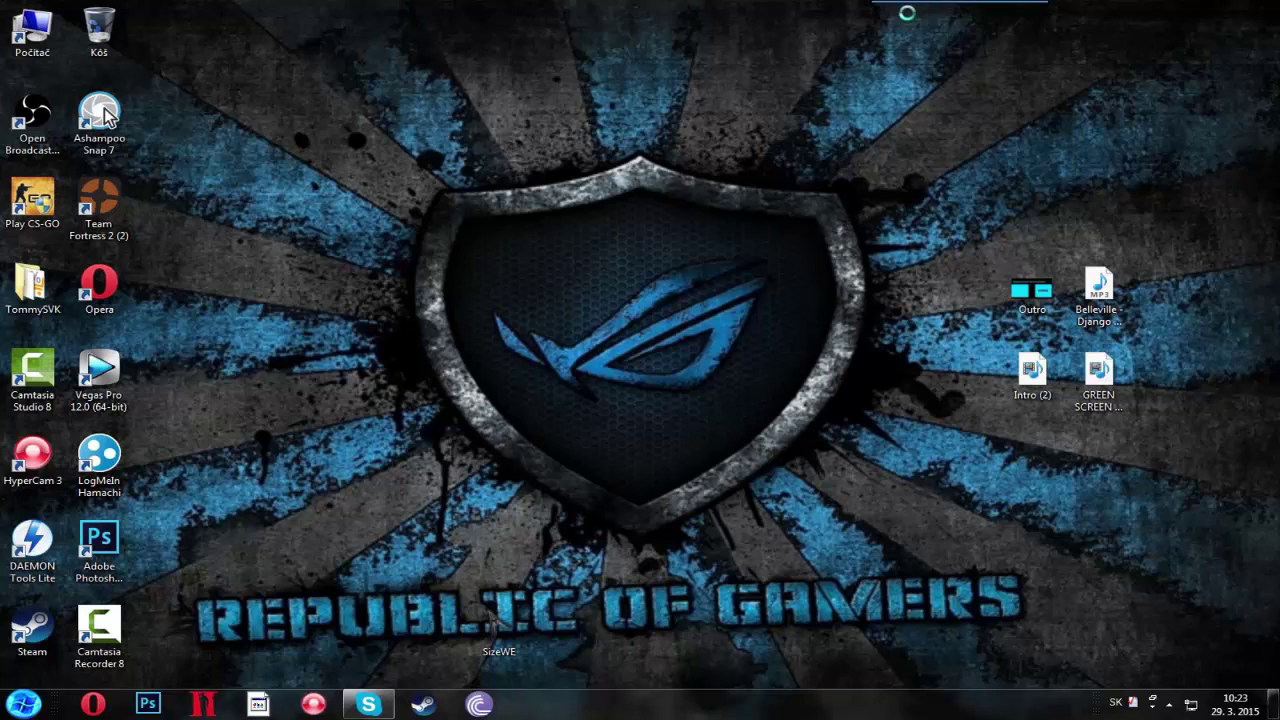
Step: Start a video capture in Ashampoo Snap 7 and continue past its introduction to the capture settings
mouse_move(905, 14)
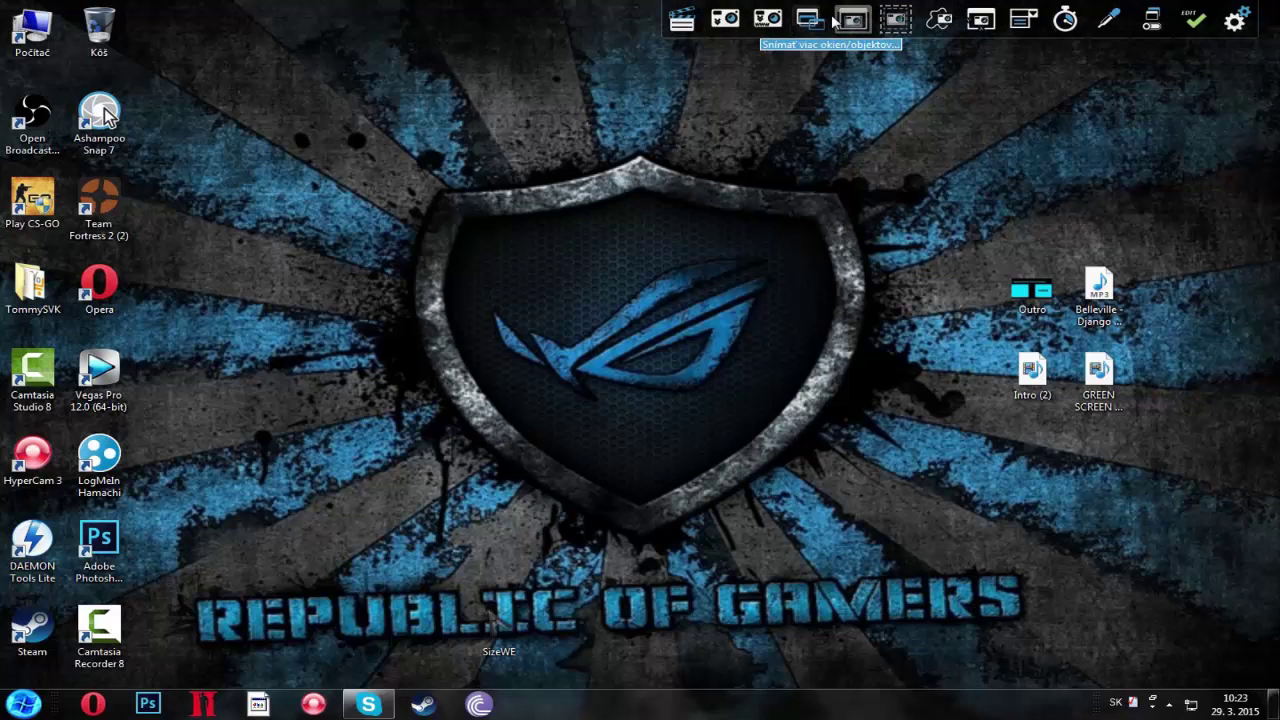
click(683, 20)
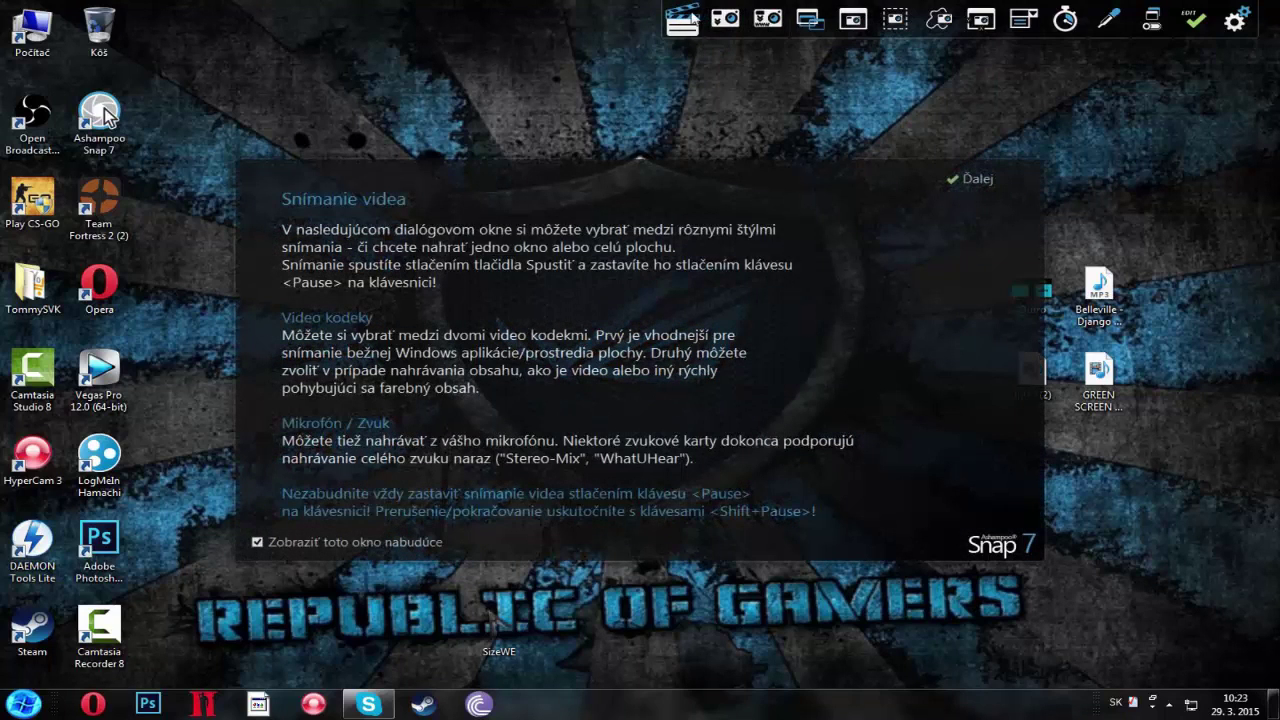
click(975, 185)
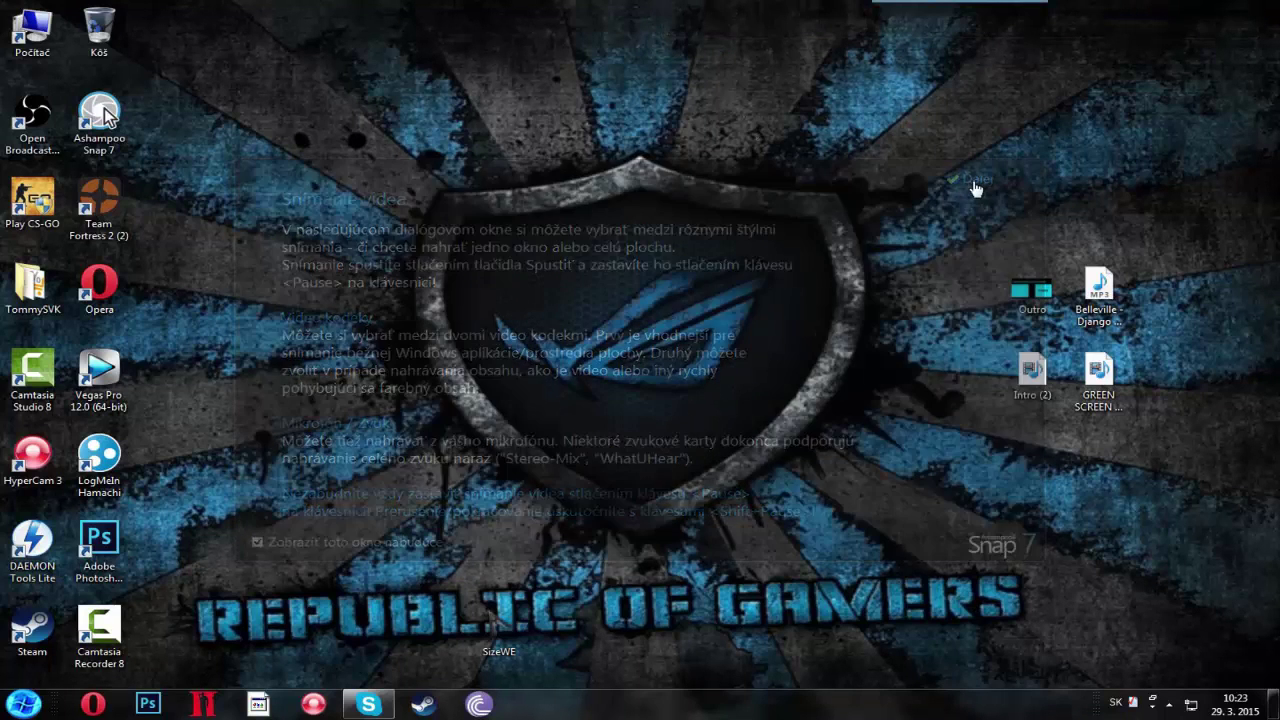